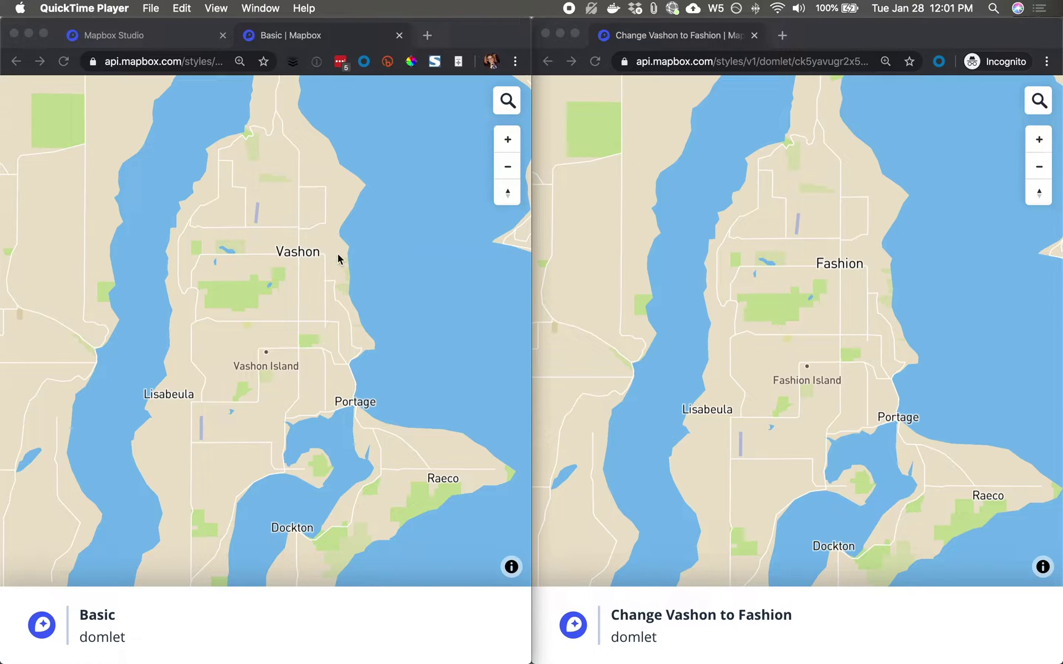
Step: Create a new map style from the Basic template and open it for customizing
left_click(165, 34)
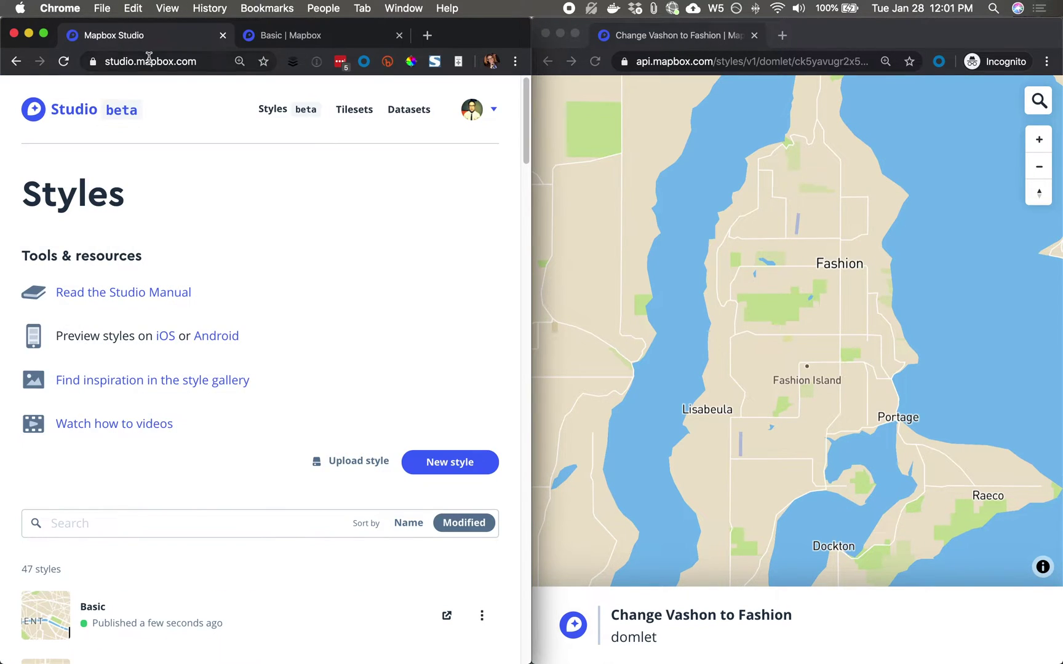
left_click(448, 468)
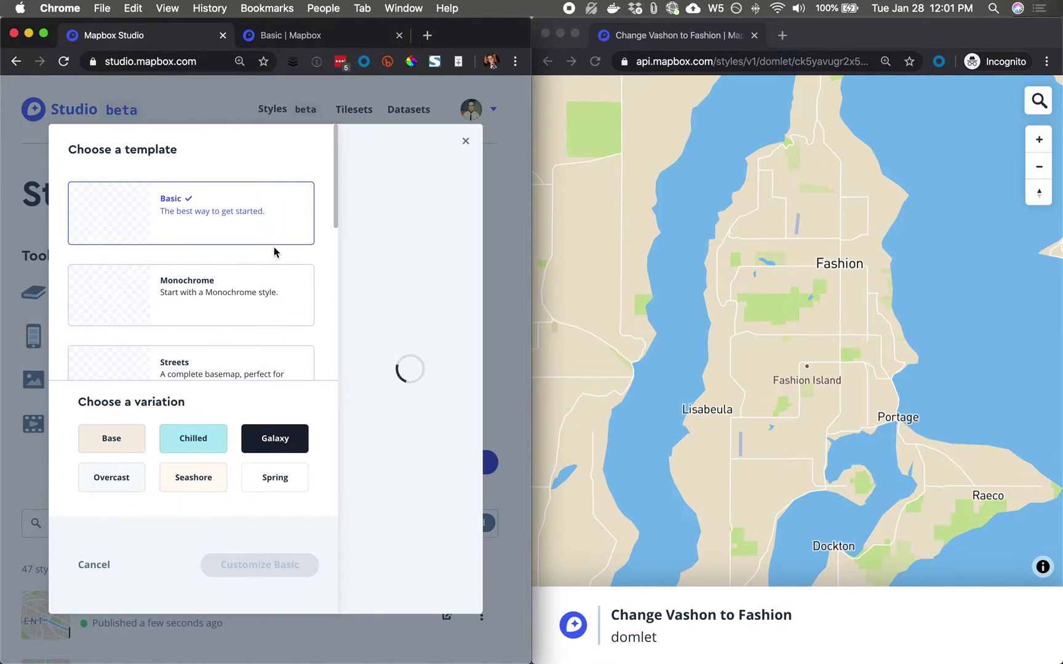
left_click(296, 565)
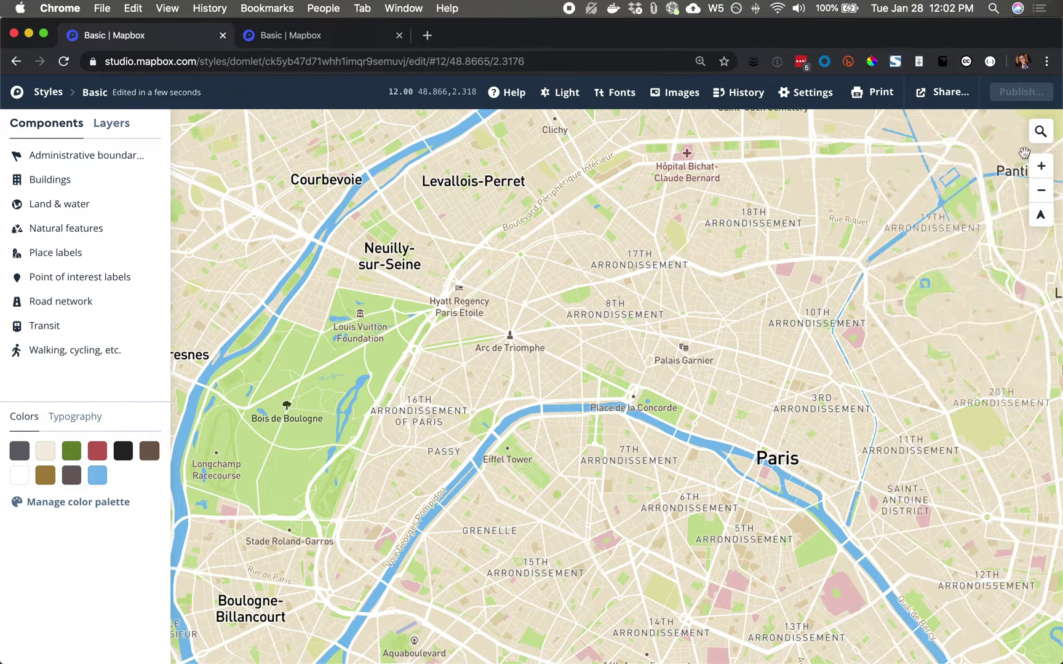
Step: Search for Vashon, Washington and fly the map there
left_click(1040, 131)
type("vasho")
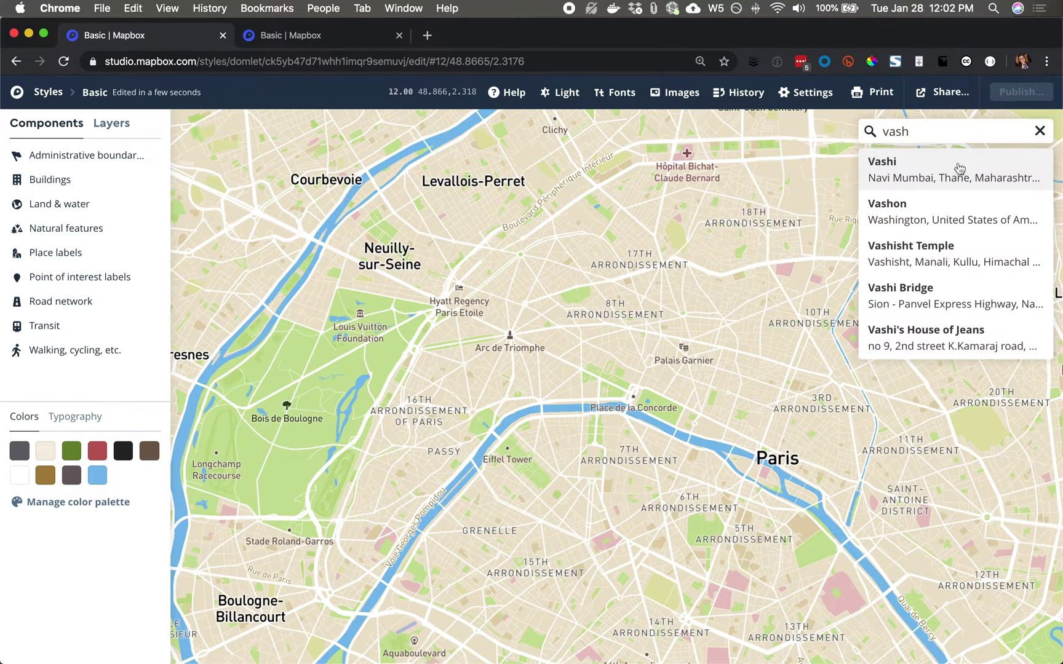
left_click(923, 211)
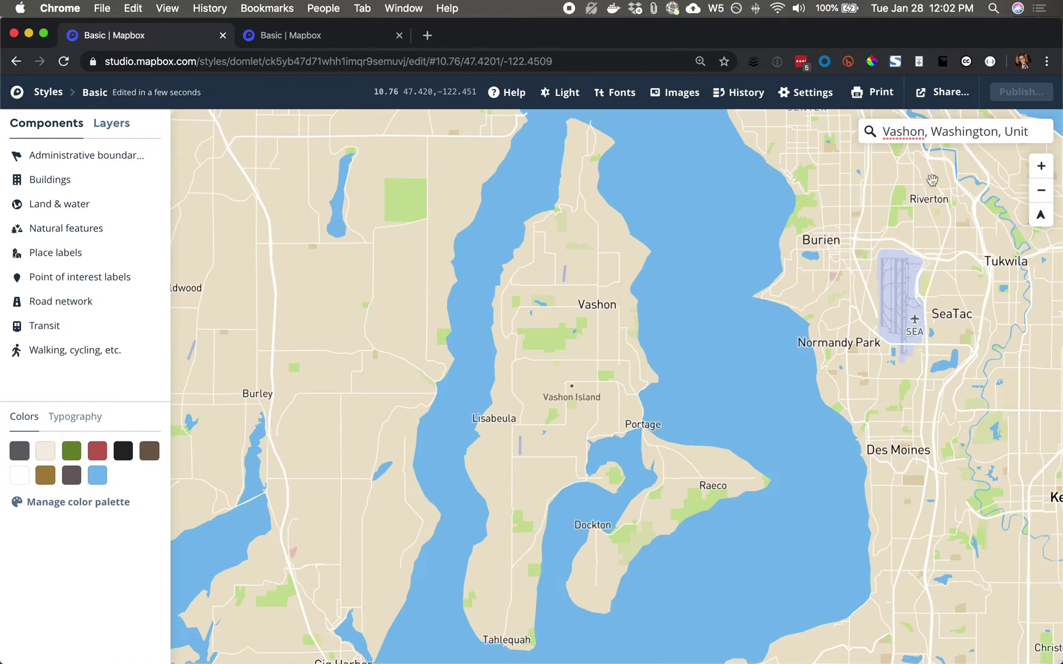
Step: Inspect the Vashon label's layers and open settlement-minor-label's text properties
left_click(600, 306)
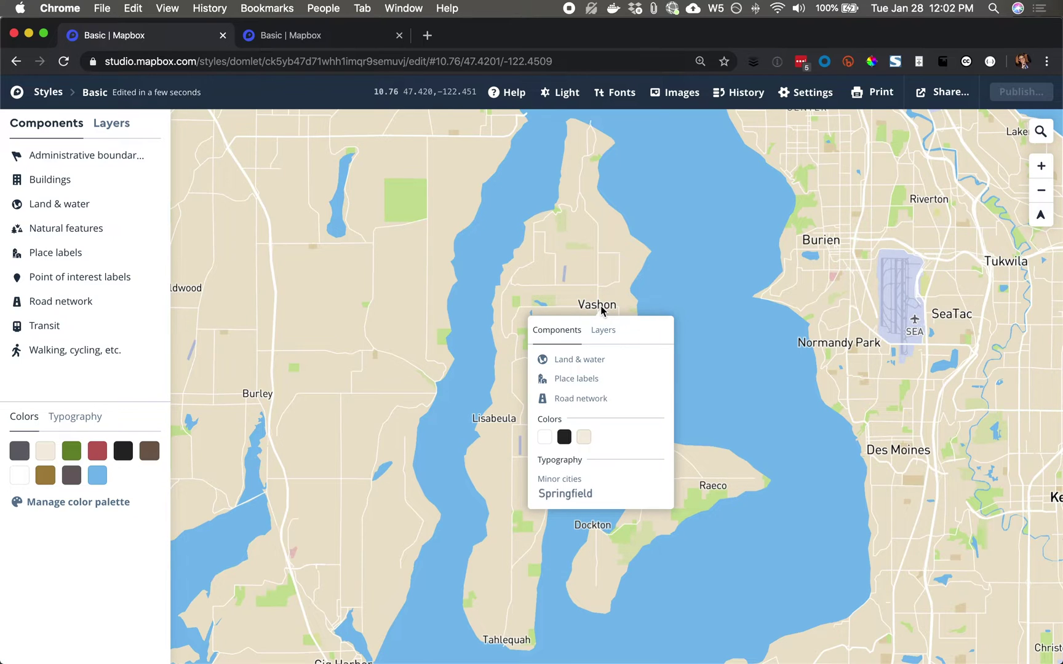
left_click(603, 330)
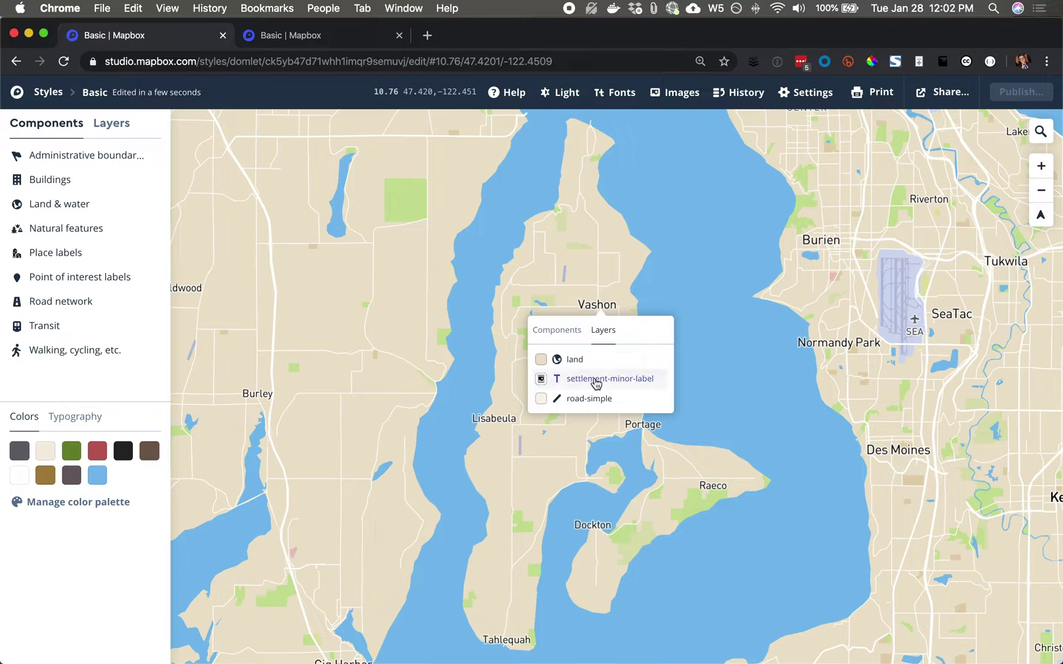
left_click(593, 379)
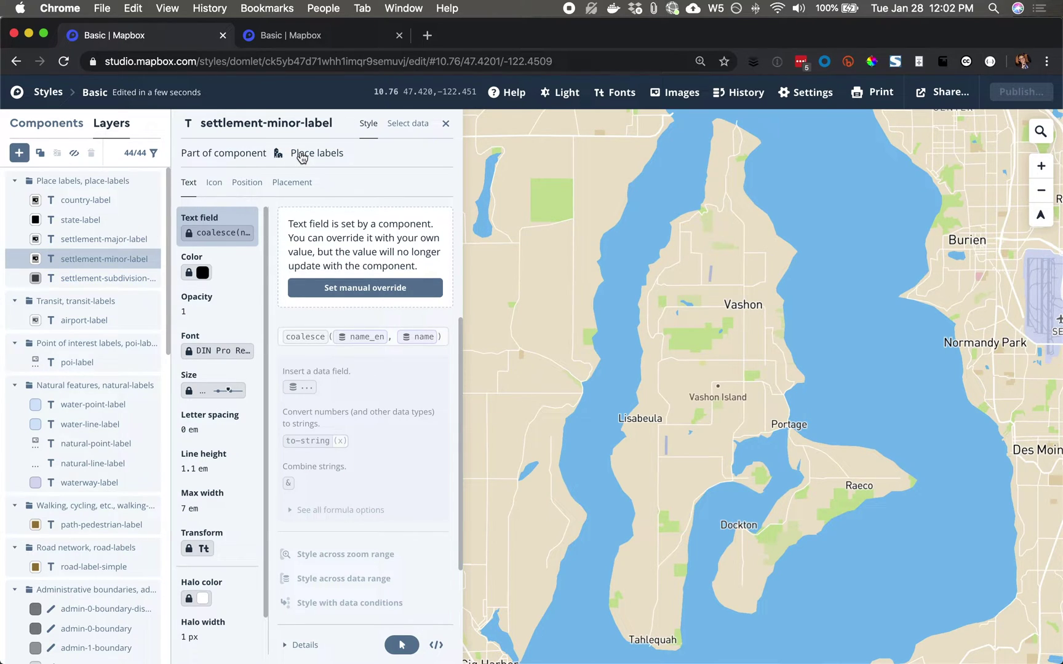
Step: Set a manual override on settlement-minor-label's Text field
left_click(321, 292)
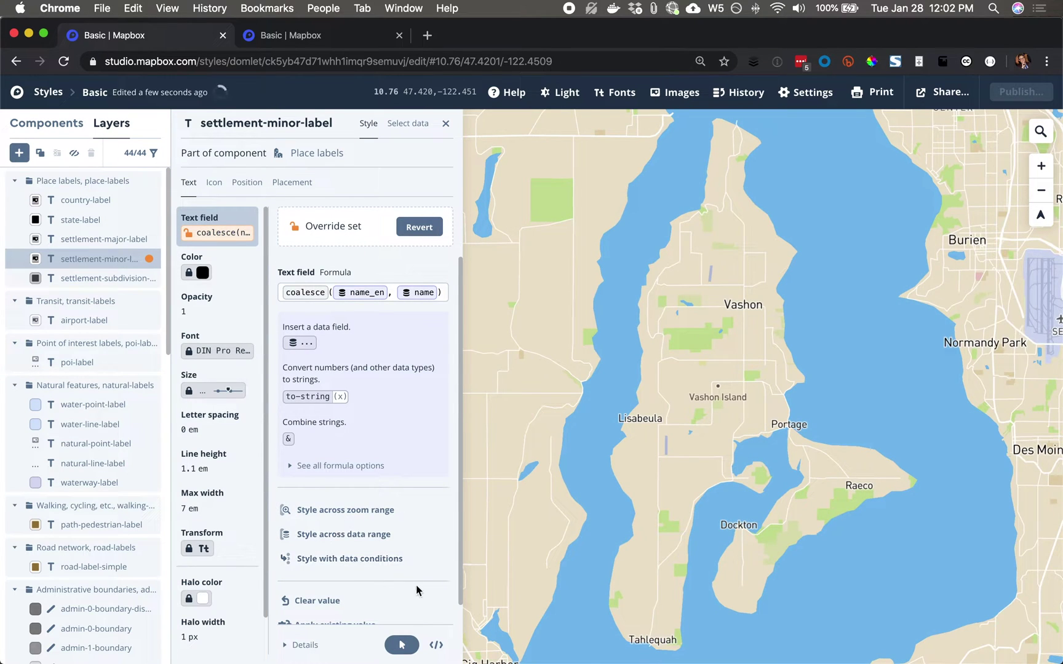
Step: Add a data condition showing "Fashion" where name is Vashon
left_click(360, 560)
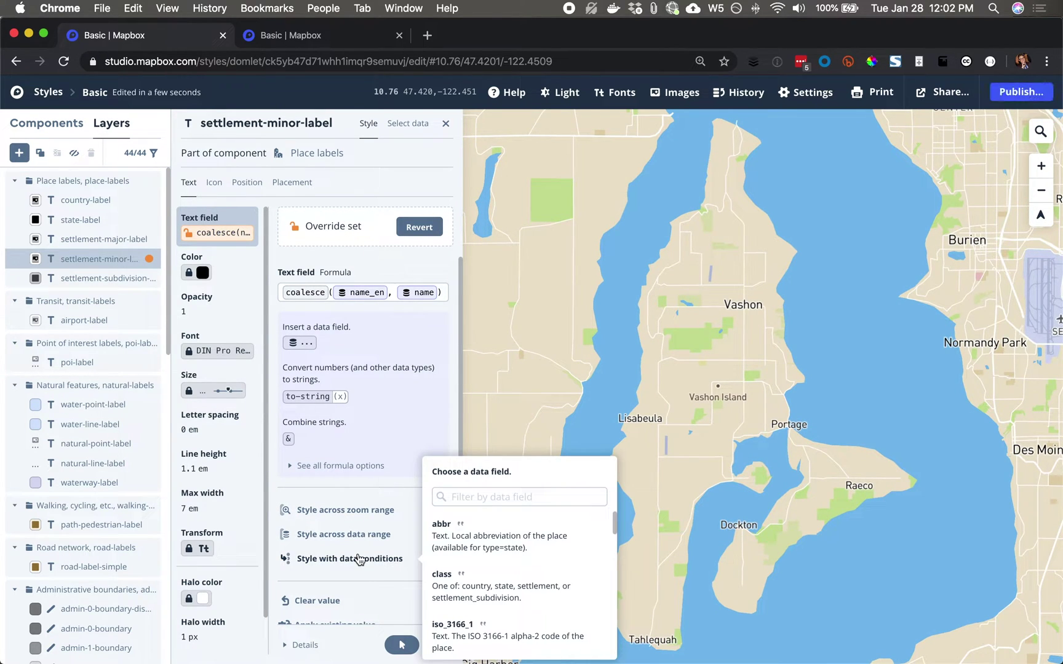
left_click(544, 496)
type("name")
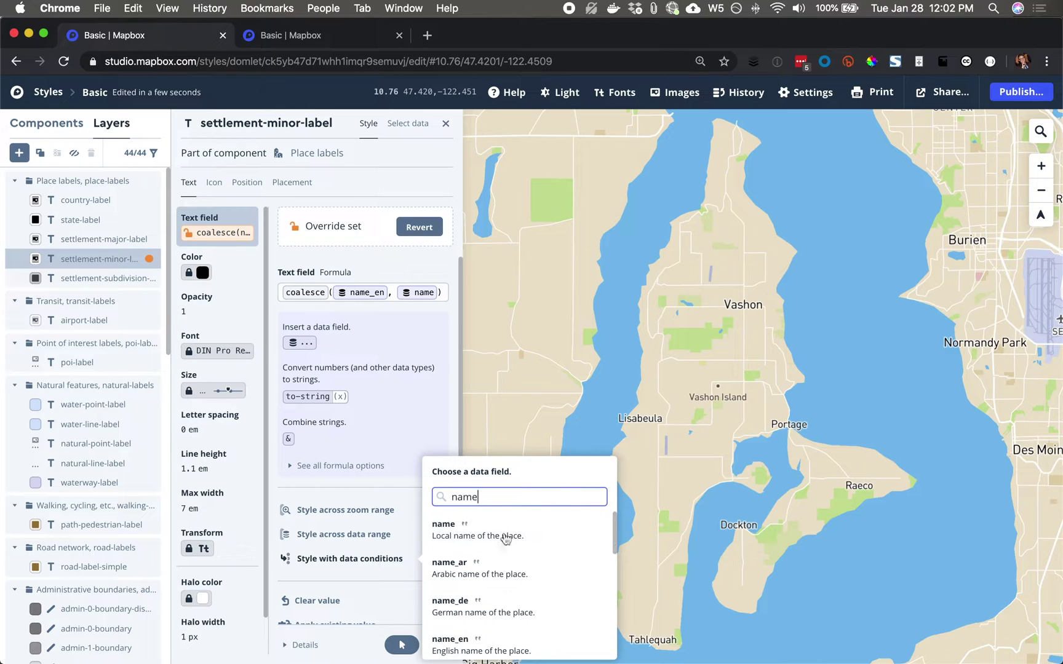
left_click(504, 535)
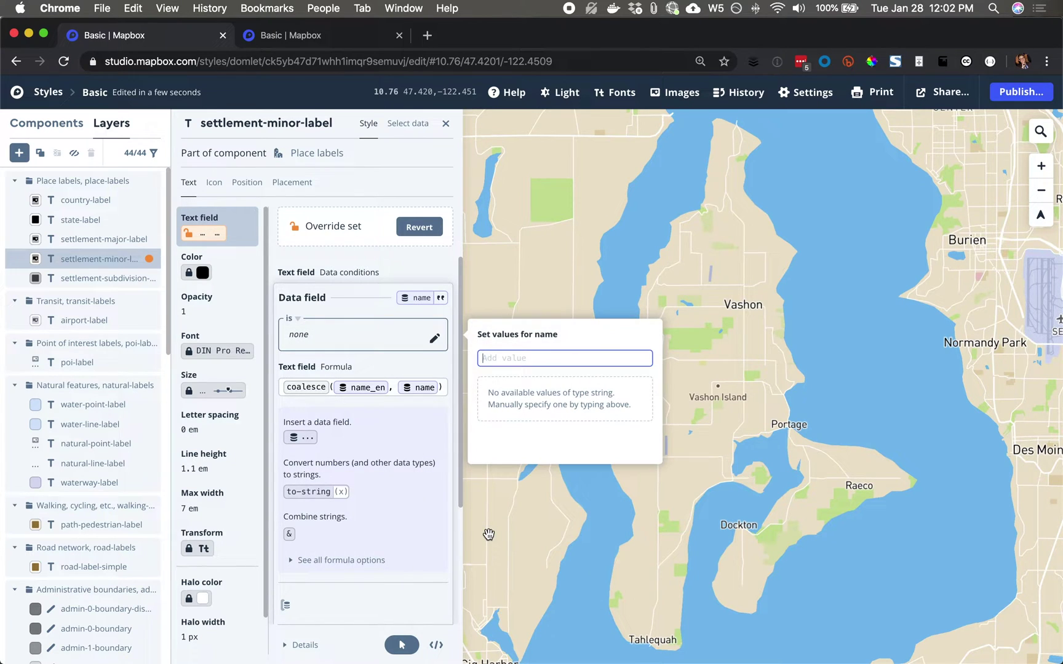
type("Vashon")
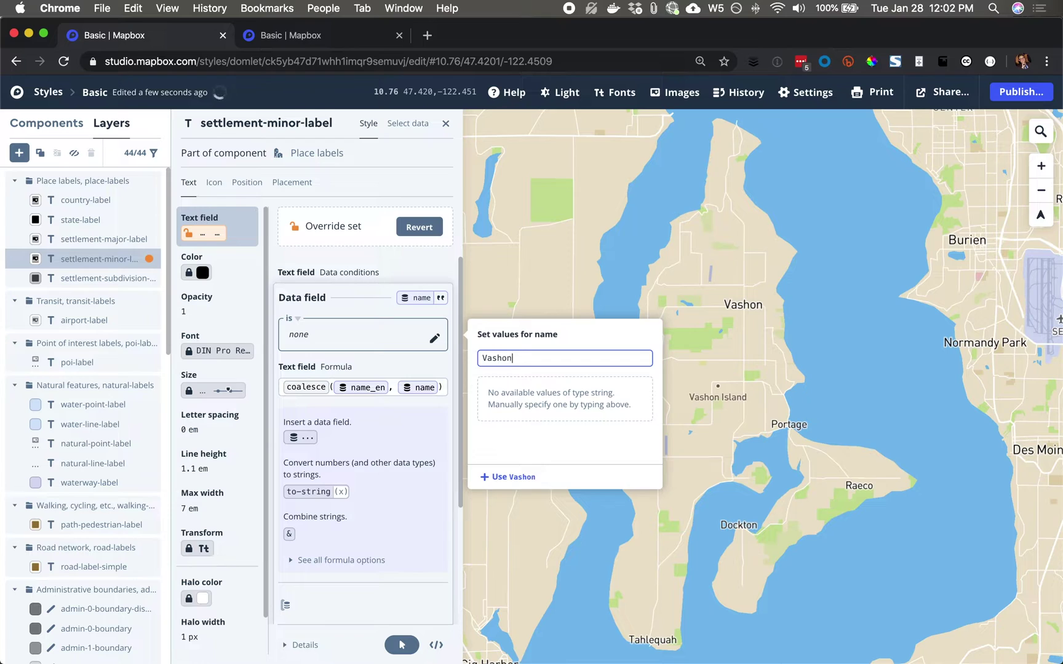
left_click(505, 475)
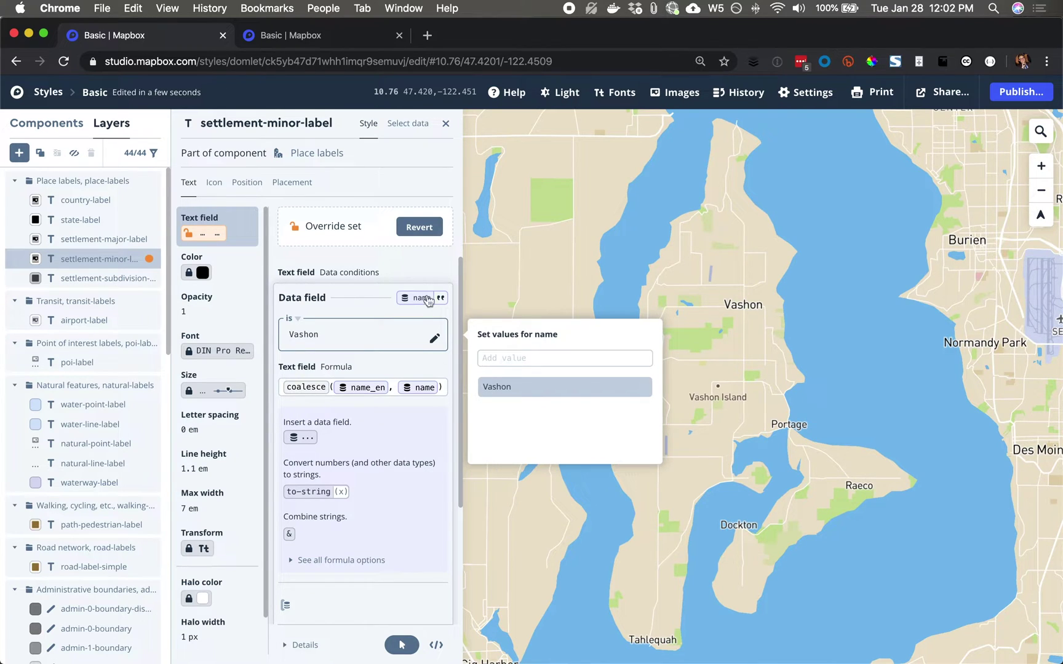
left_click(441, 388)
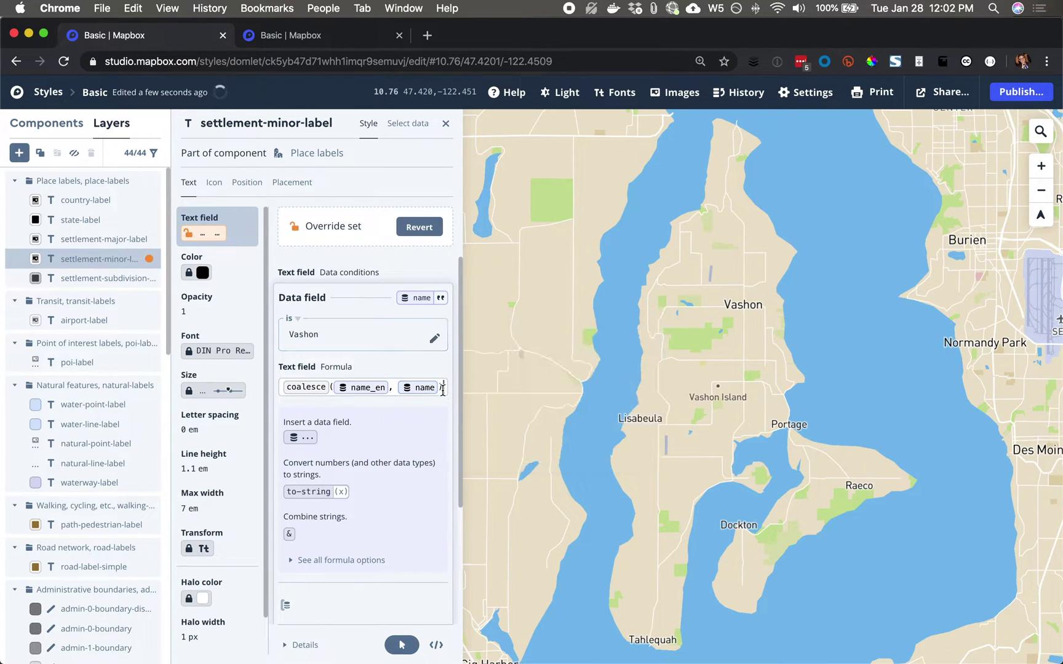
key("super+a")
type("\"")
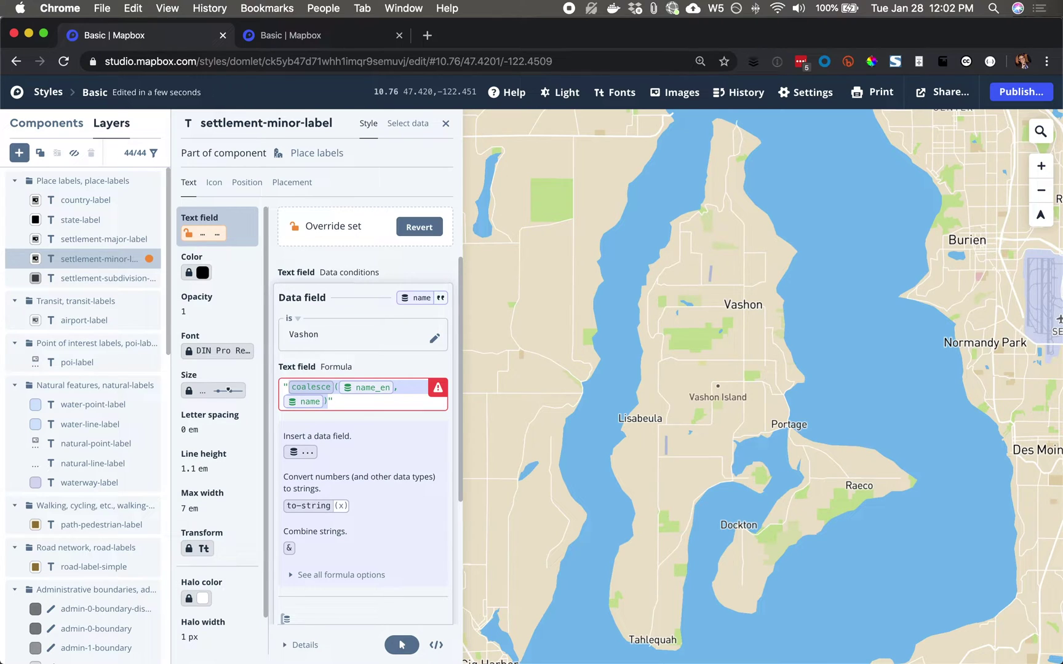
type("Fashion")
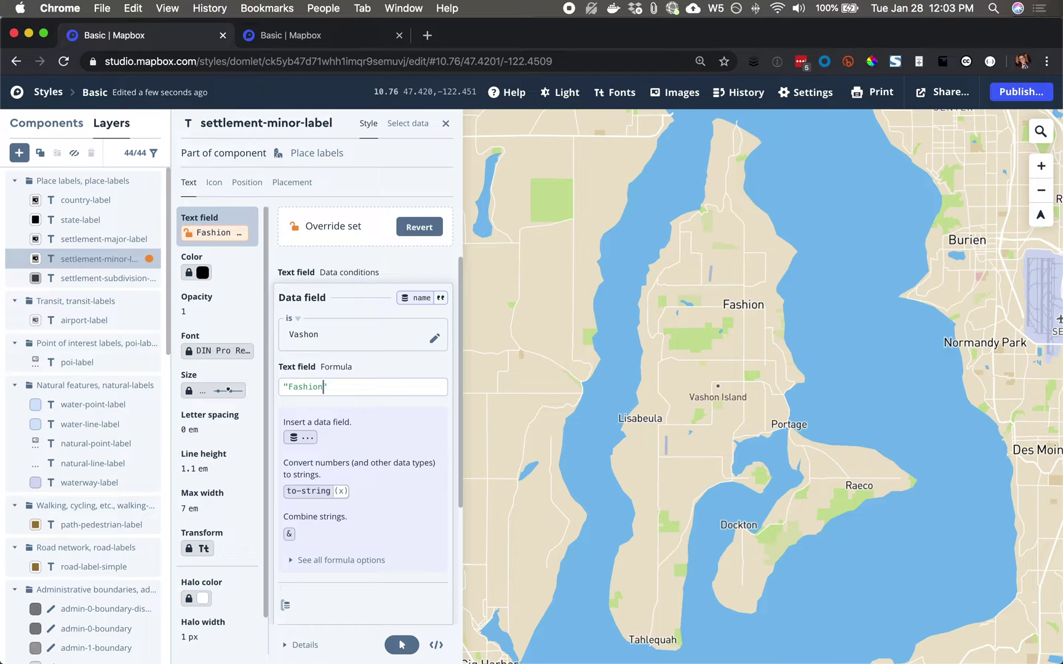
scroll(393, 591, "down", 3)
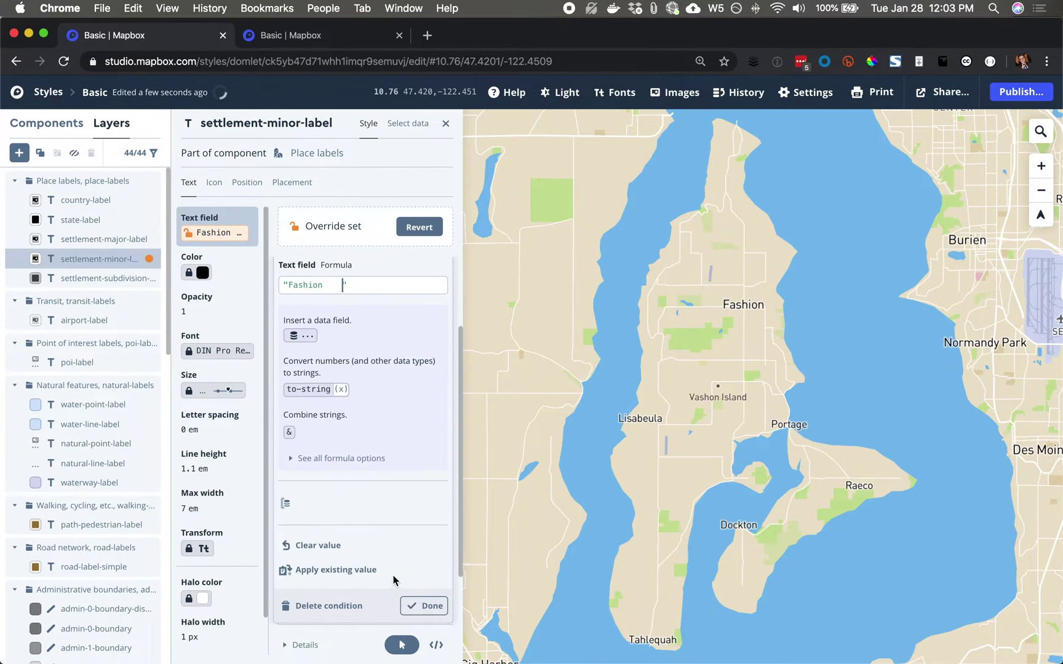
left_click(424, 606)
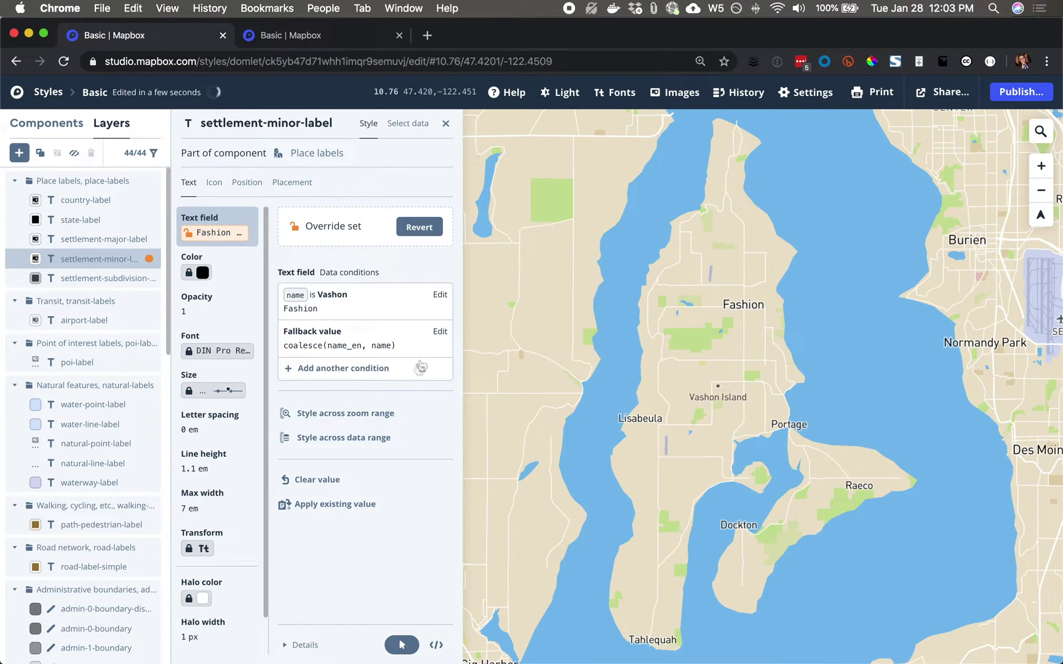
Step: Trim the fallback text formula to coalesce(name)
left_click(377, 327)
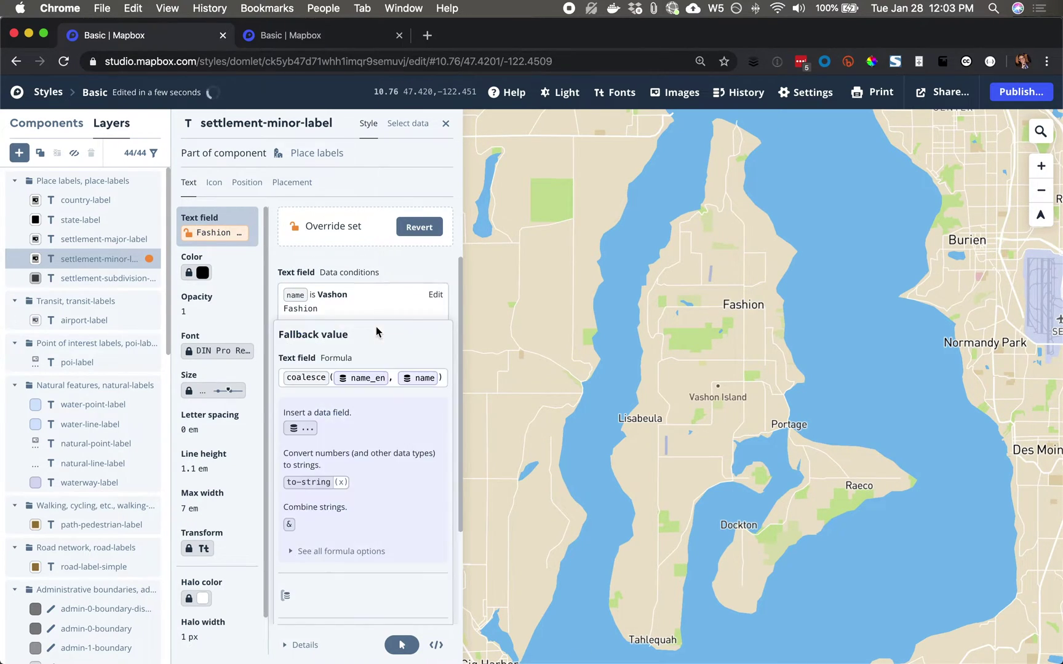
left_click(393, 378)
key("BackSpace")
key("BackSpace")
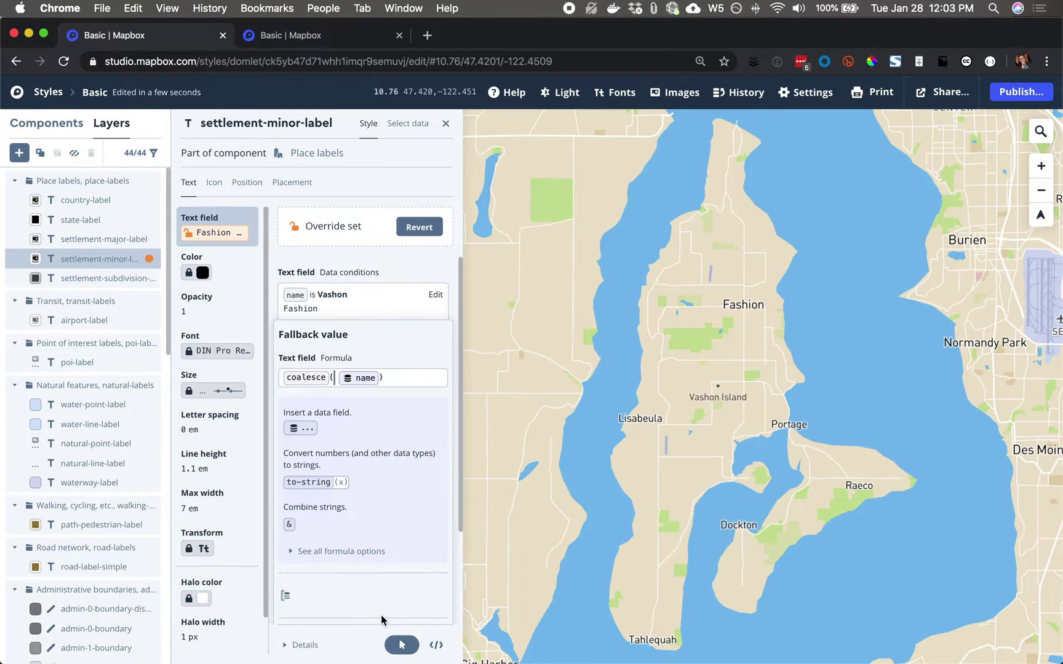
scroll(394, 610, "down", 3)
left_click(419, 577)
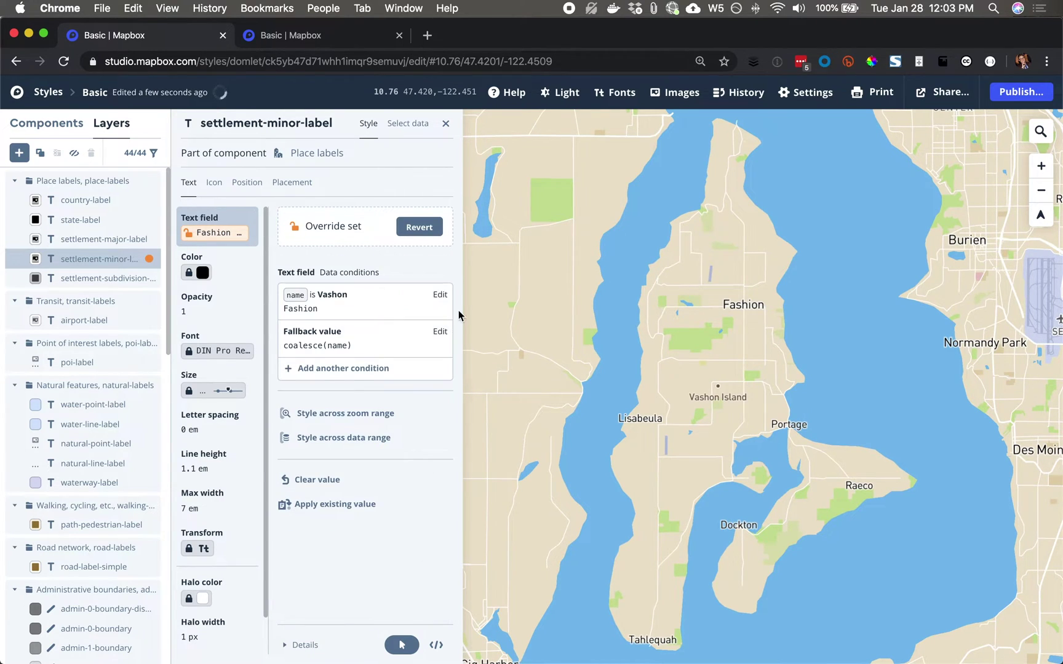
left_click(725, 397)
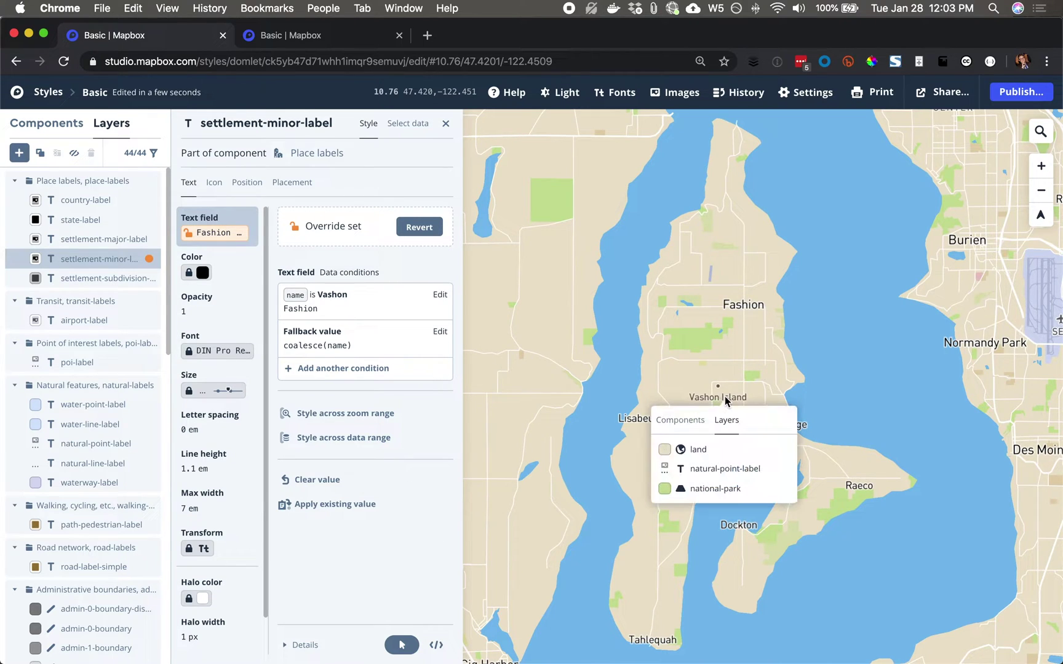
Step: Override natural-point-label's text field and trim its formula to coalesce(name)
left_click(725, 470)
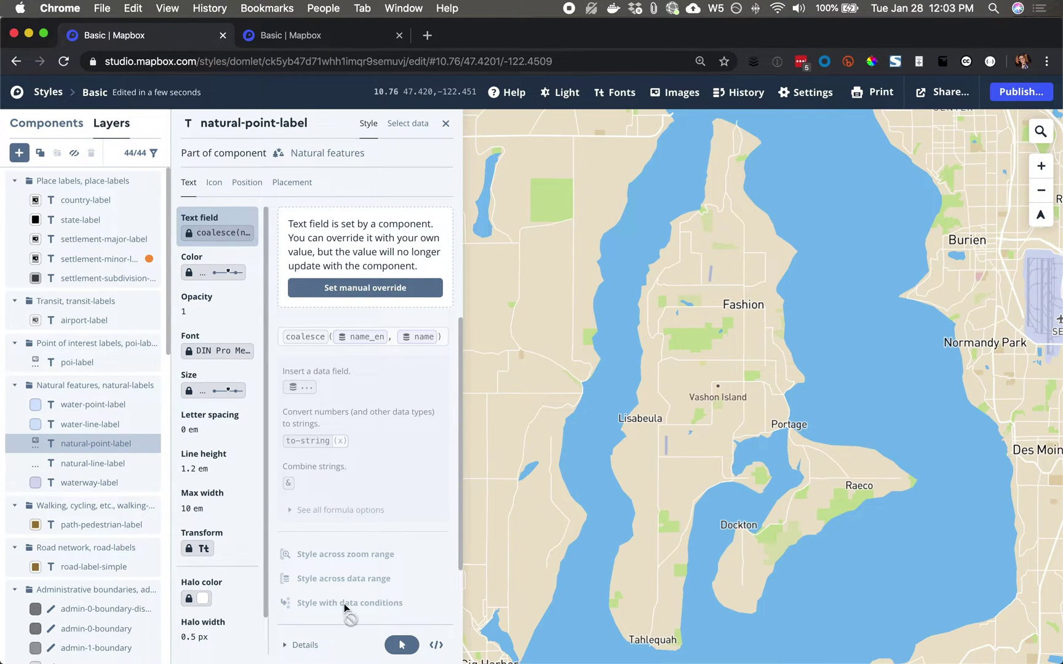
left_click(374, 295)
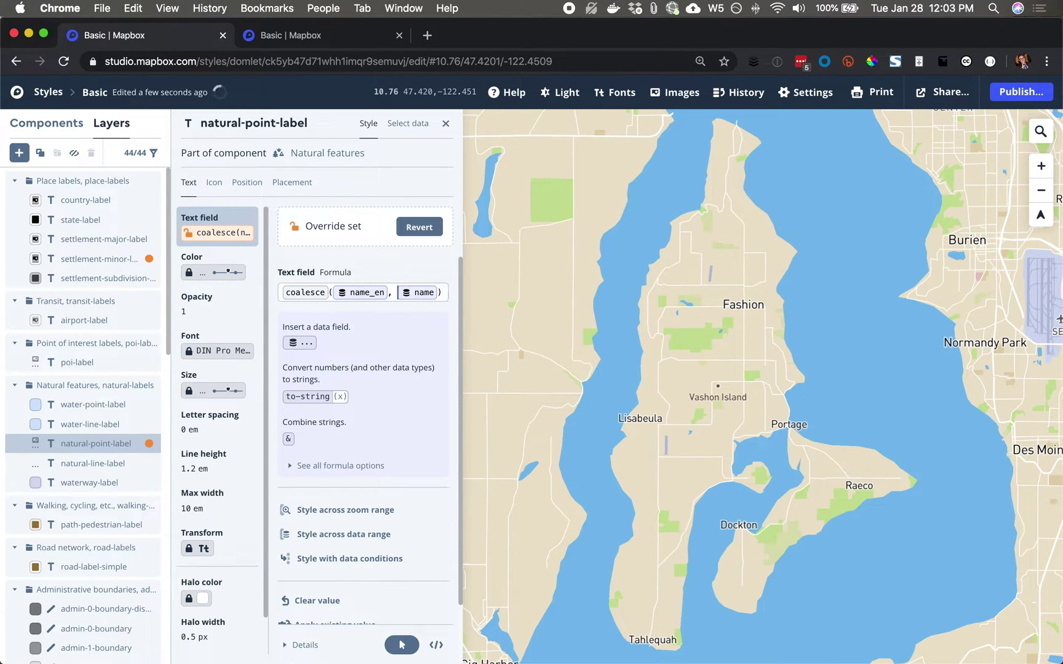
key("BackSpace")
key("BackSpace")
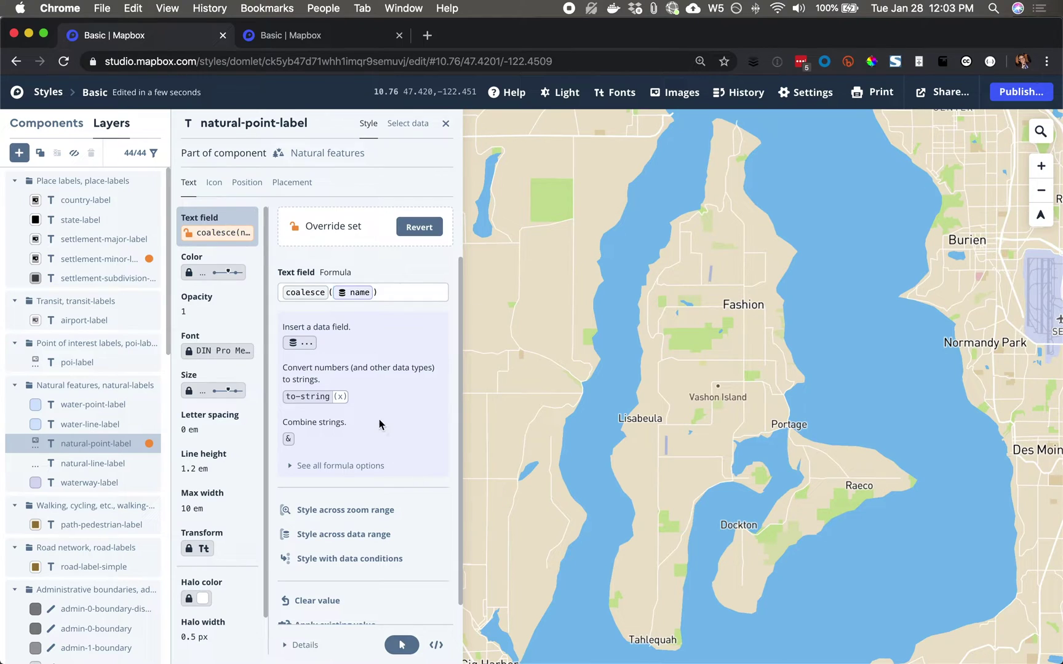
Step: Add a data condition on the name field matching 'Vashon Island'
left_click(360, 559)
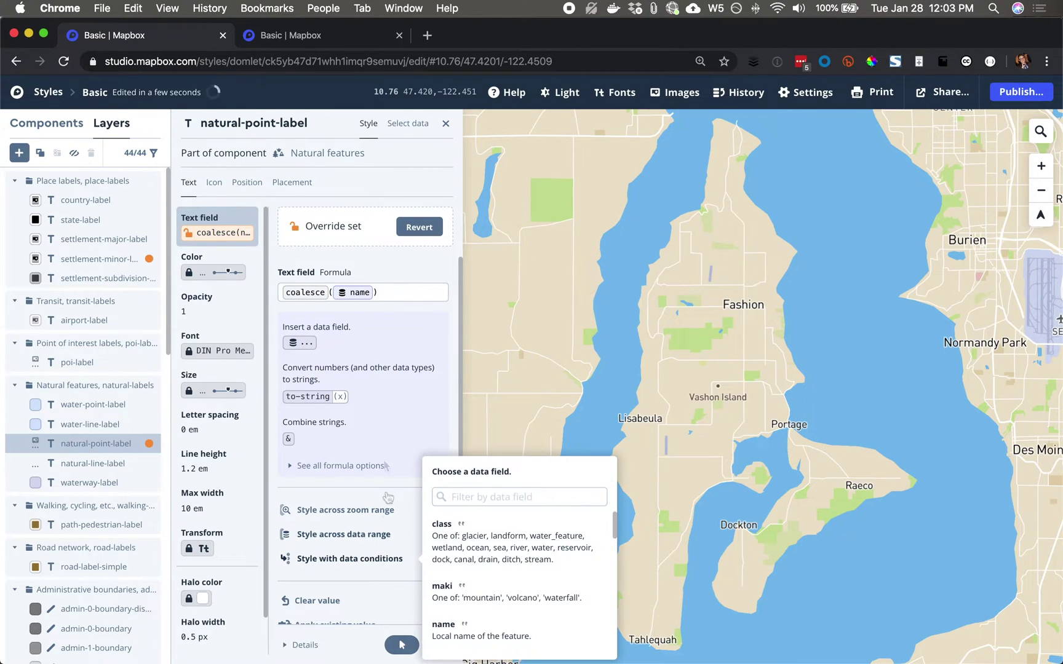
left_click(476, 495)
type("name")
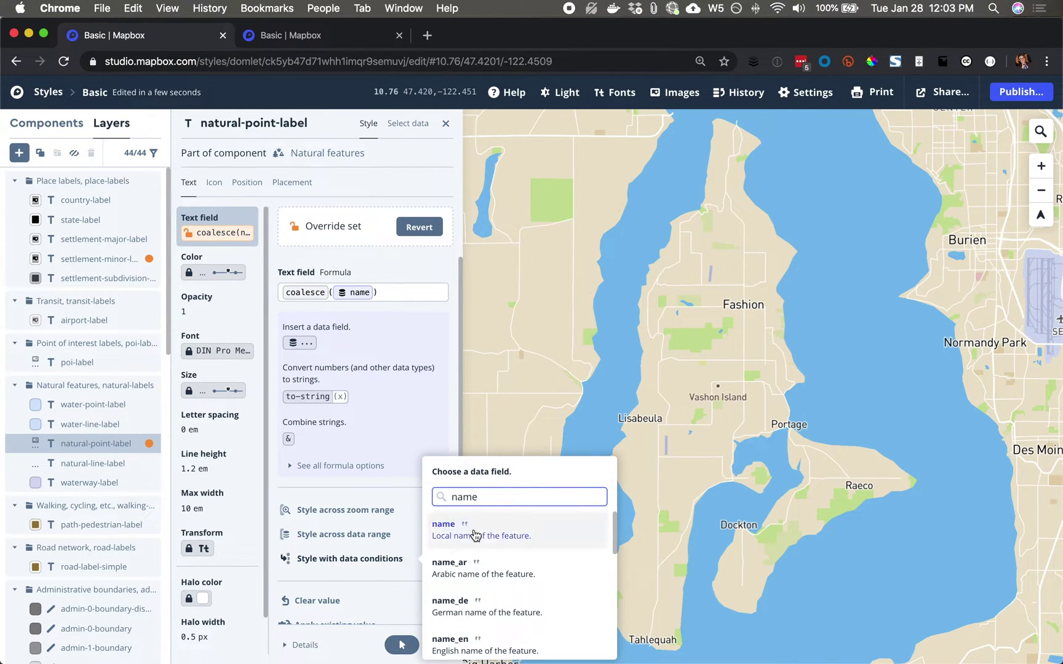
left_click(474, 533)
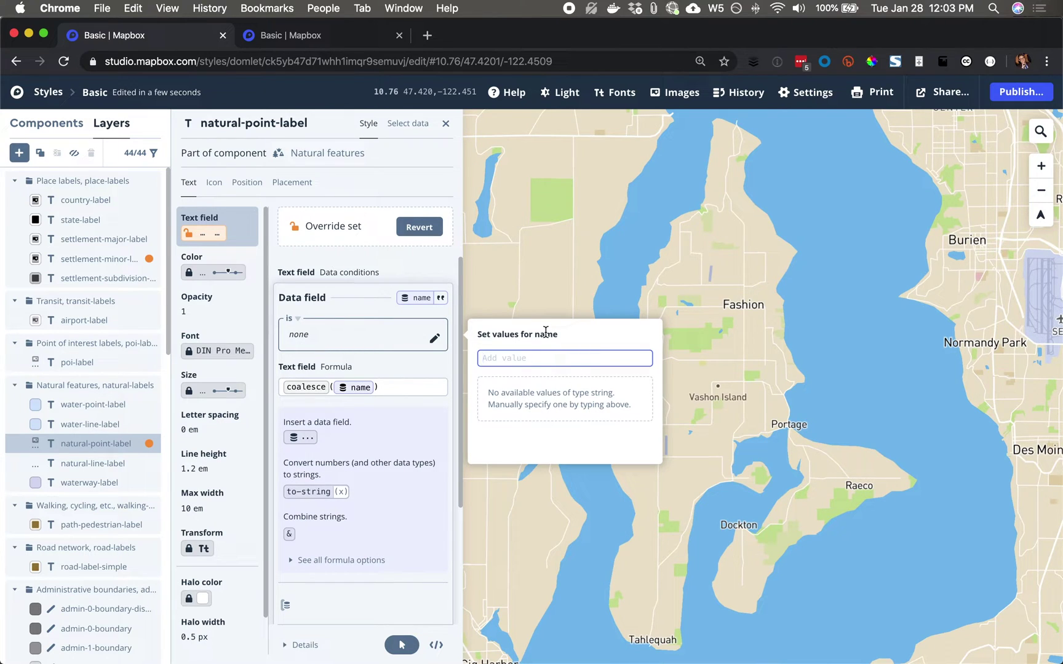
type("Vashon I")
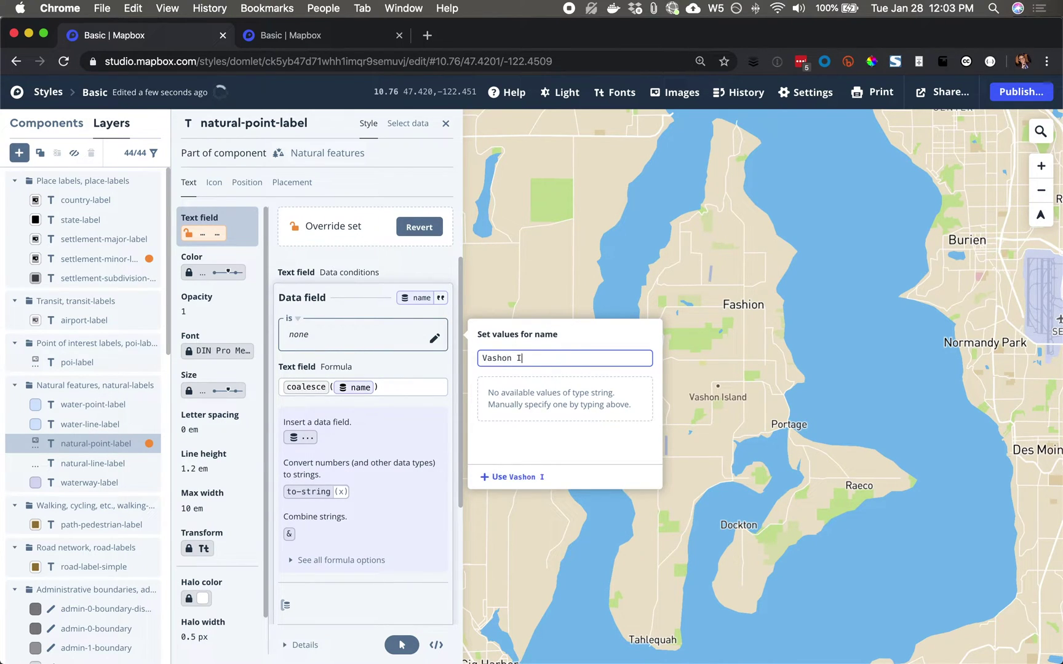
type("sland")
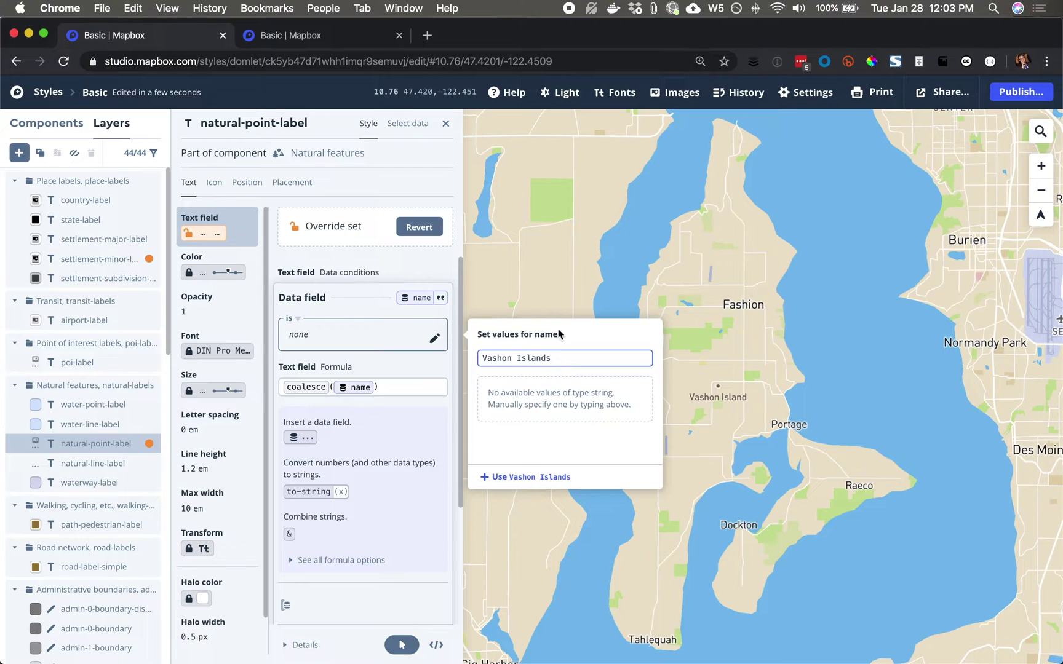
left_click(532, 475)
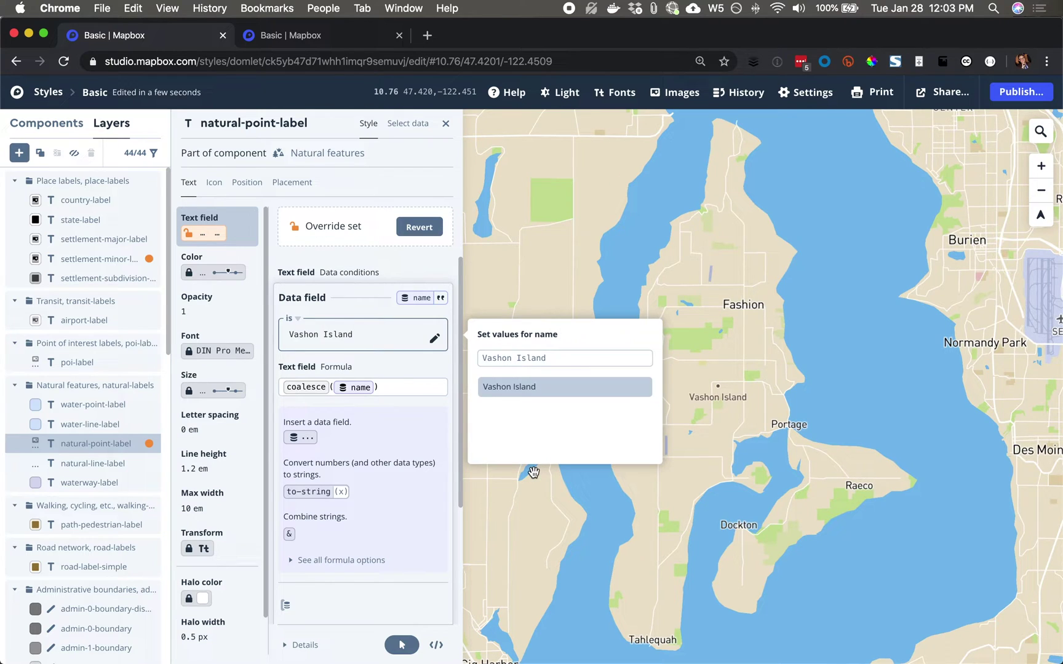
Step: Set the Vashon Island condition's output text to "Fashion Island"
left_click(404, 382)
key("super+a")
key("BackSpace")
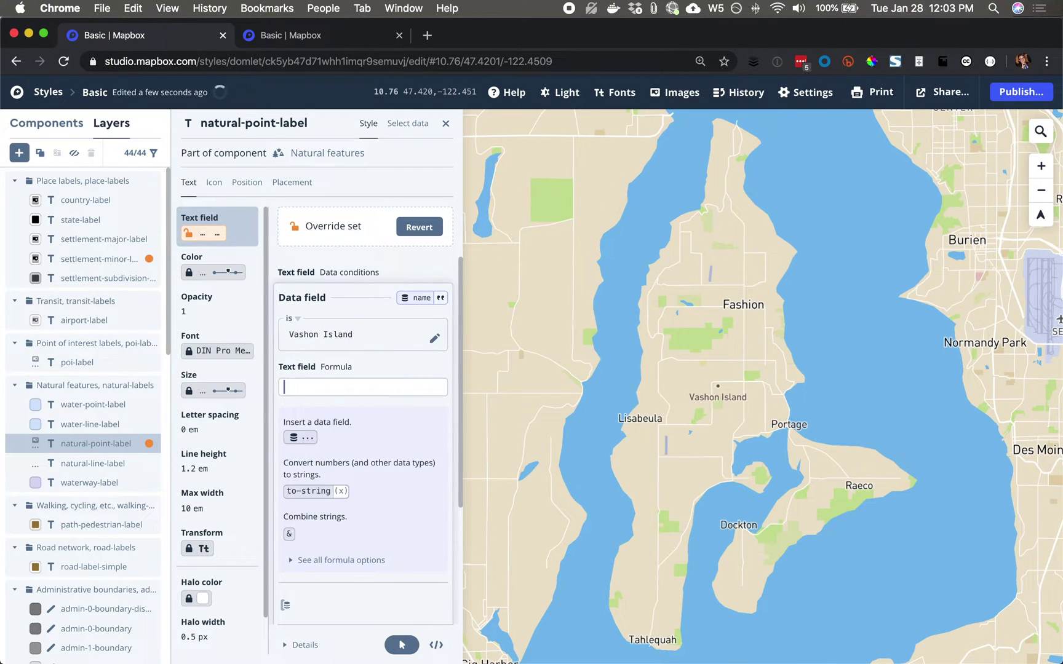
type("F")
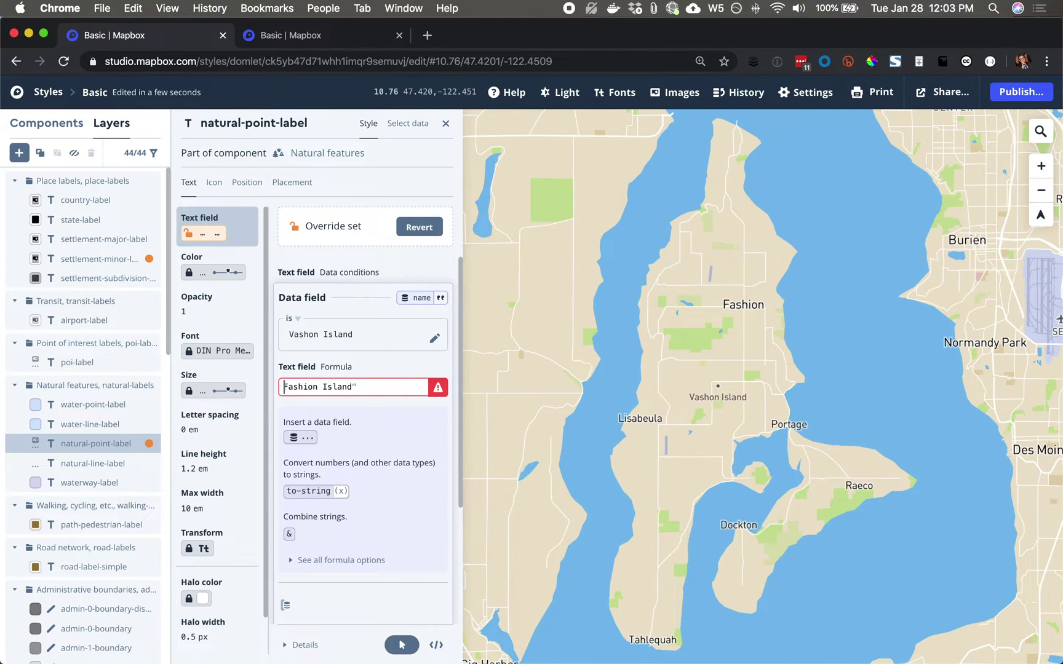
type("ashion Island\"")
key("super+Left")
type("\"")
left_click(415, 494)
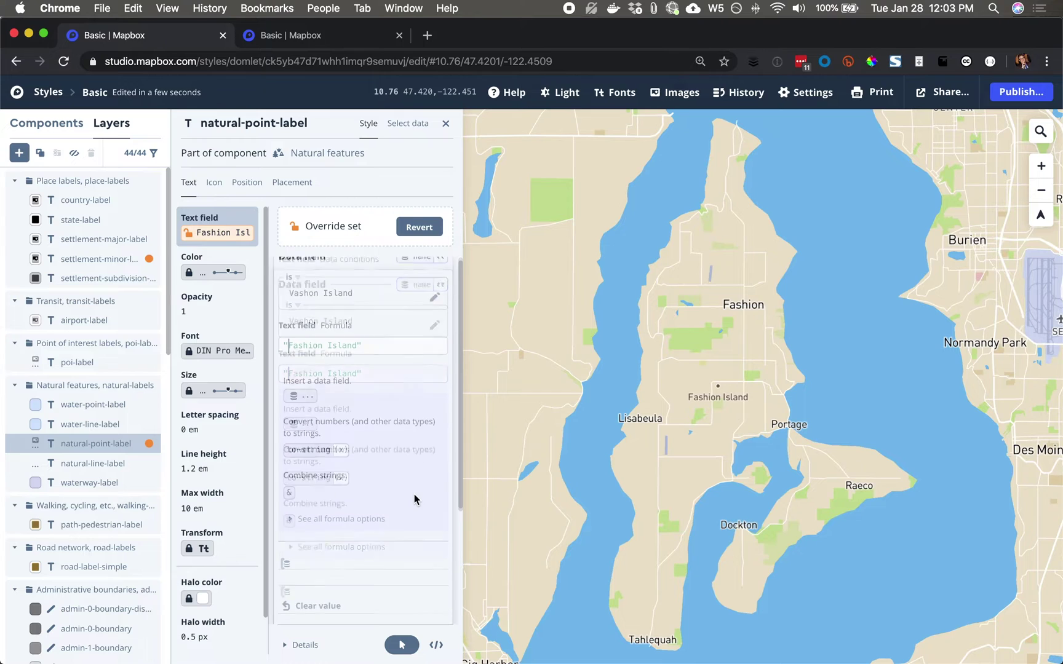
left_click(424, 557)
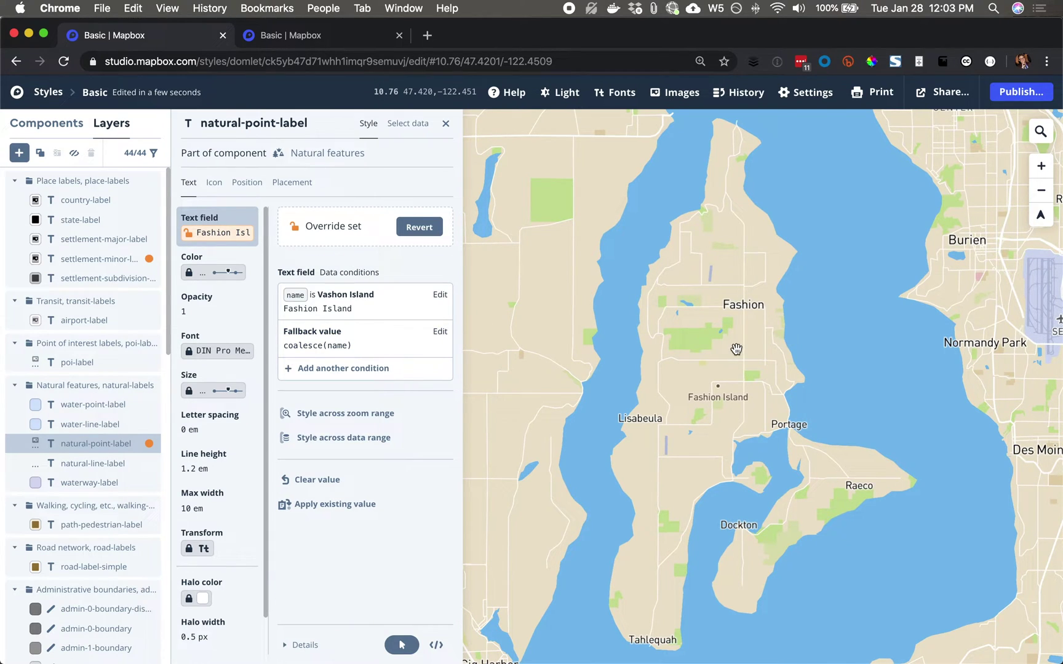
scroll(737, 349, "down", 5)
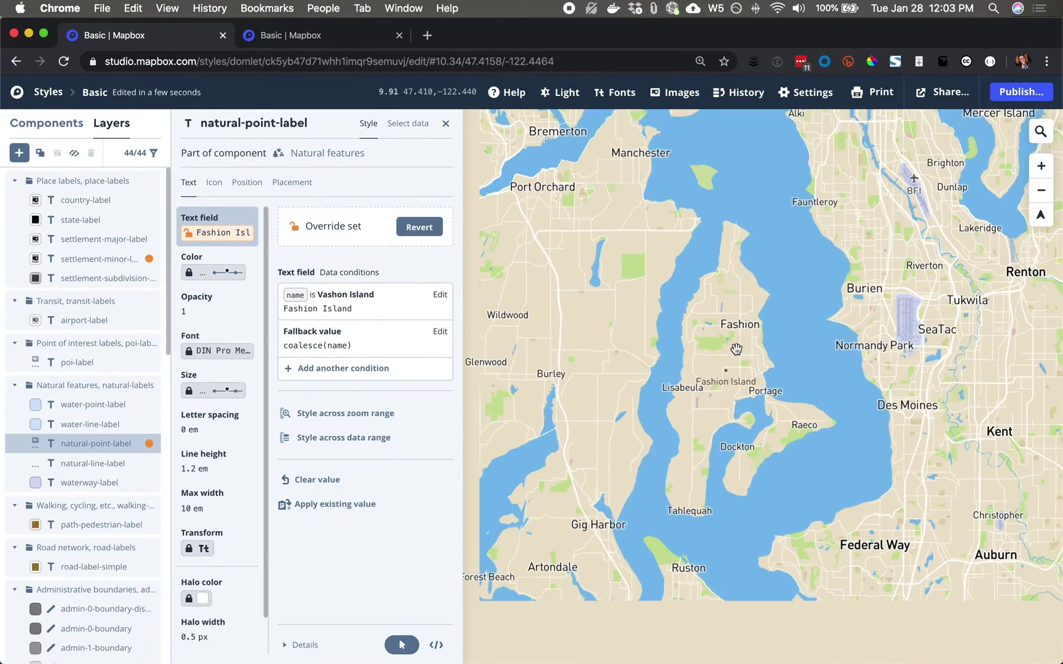
scroll(736, 349, "down", 5)
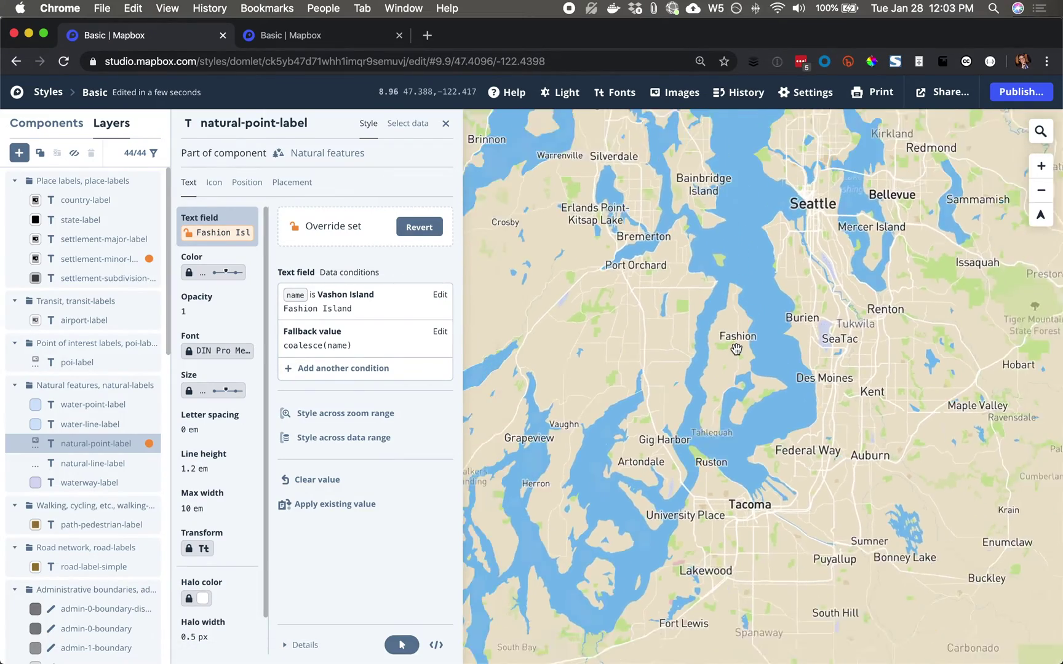
scroll(737, 348, "up", 10)
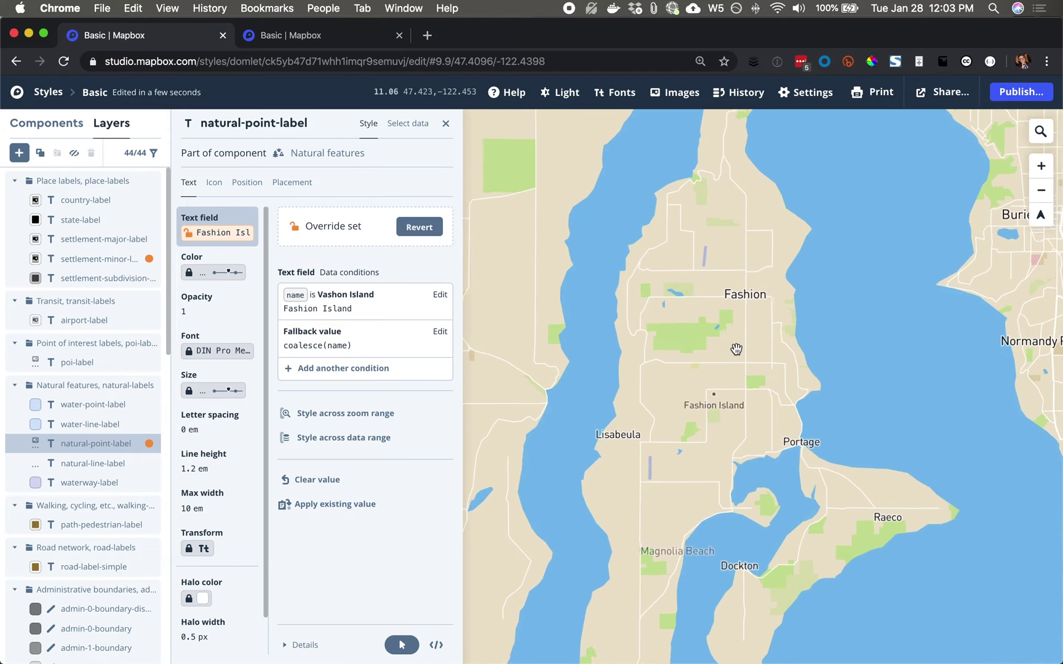
scroll(736, 349, "up", 7)
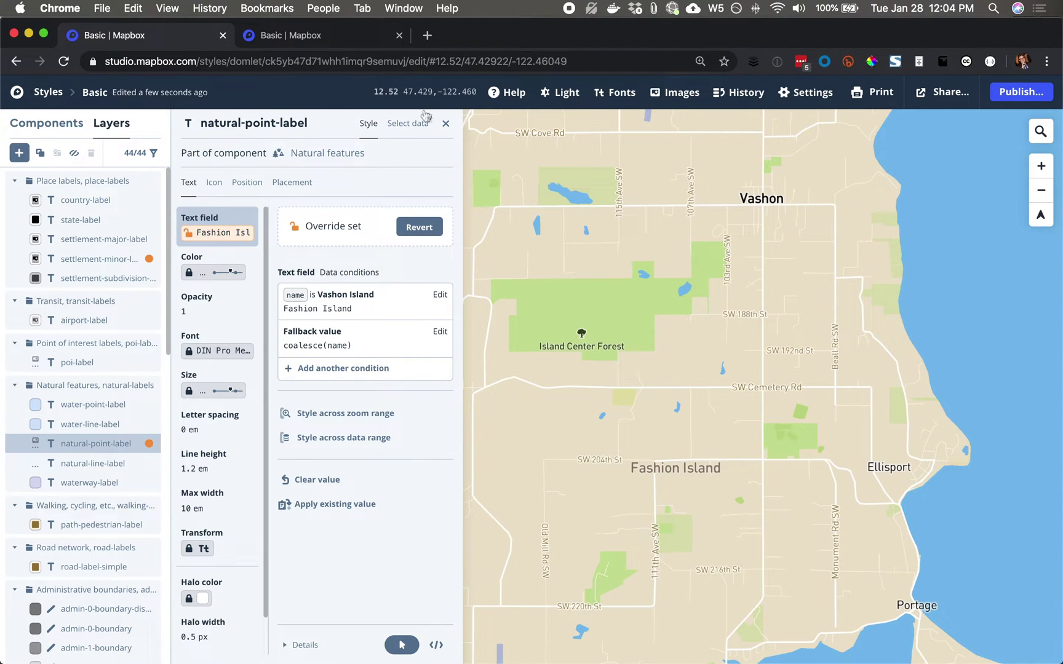
left_click(760, 205)
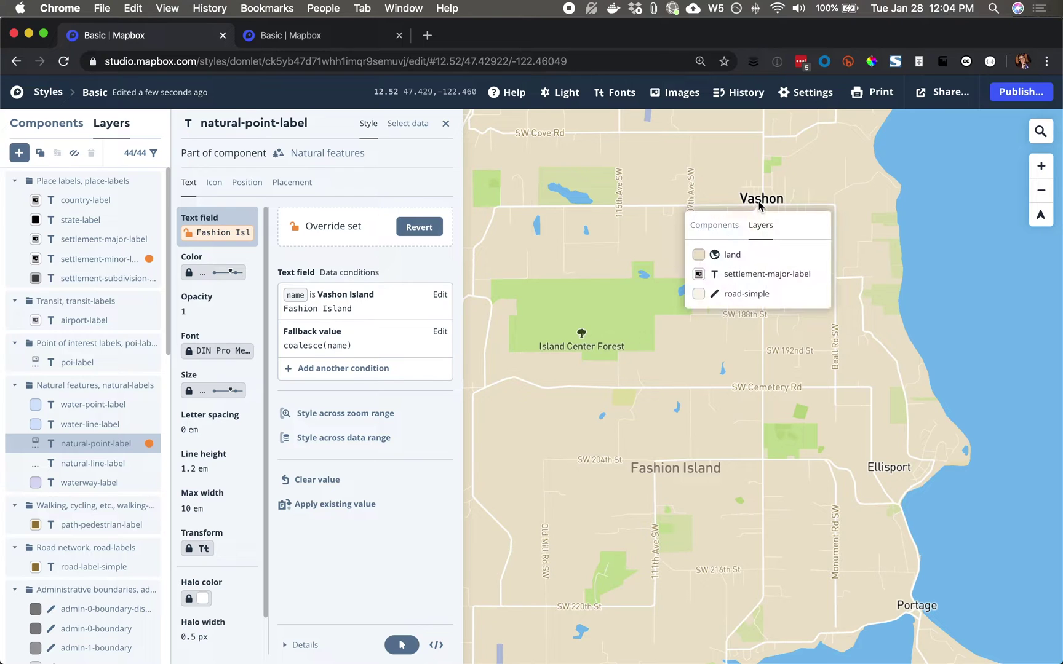
Step: Override settlement-major-label's text field and trim its formula to coalesce(name)
left_click(762, 280)
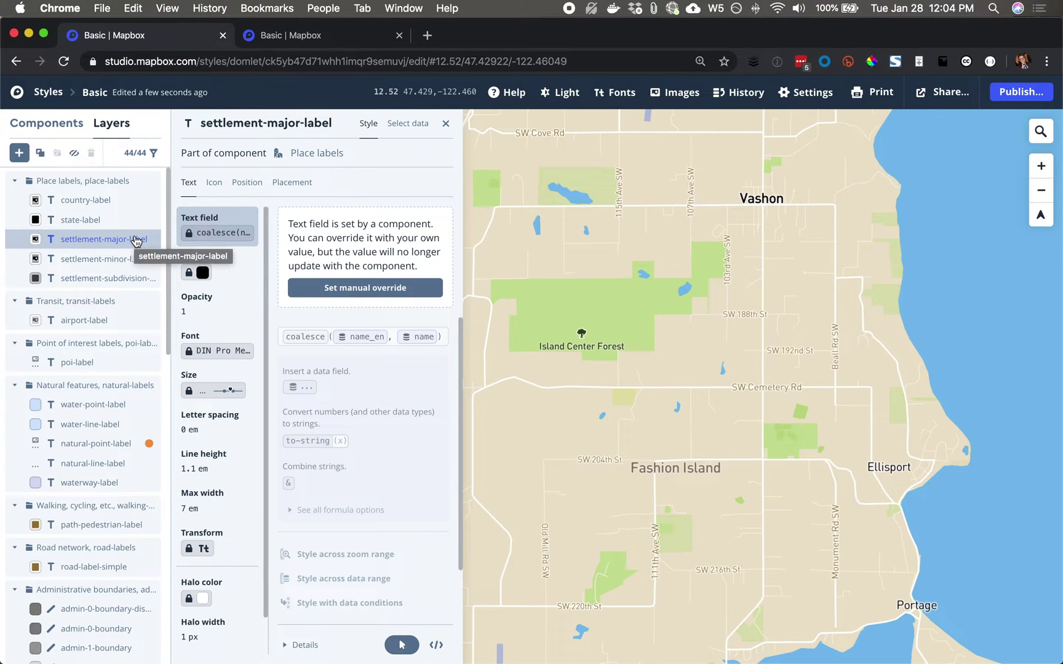
left_click(345, 303)
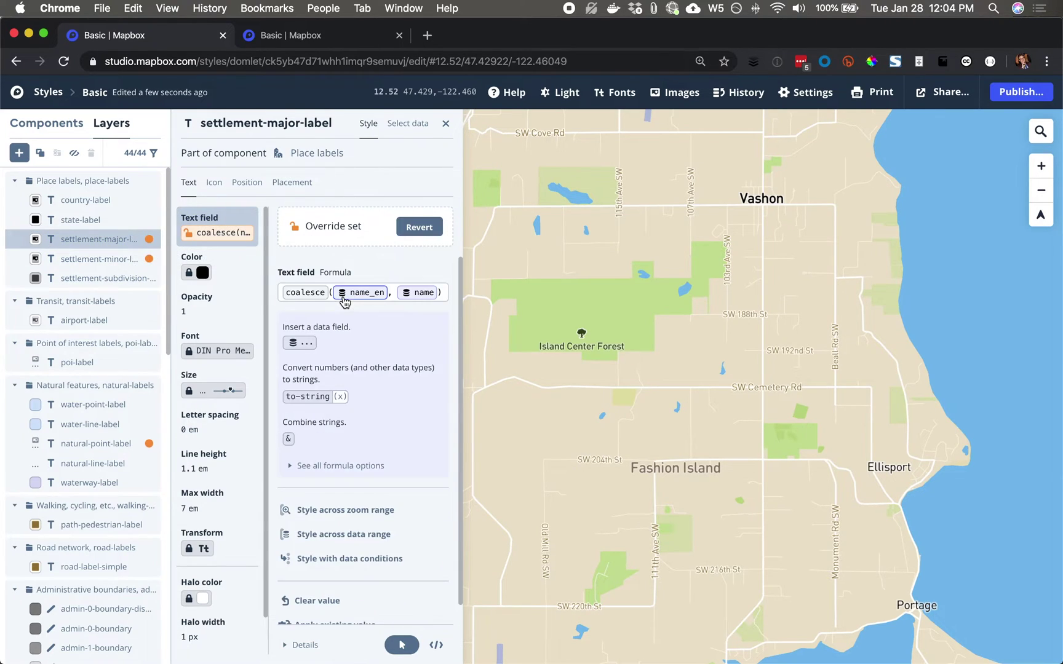
left_click(391, 294)
key("BackSpace")
key("BackSpace")
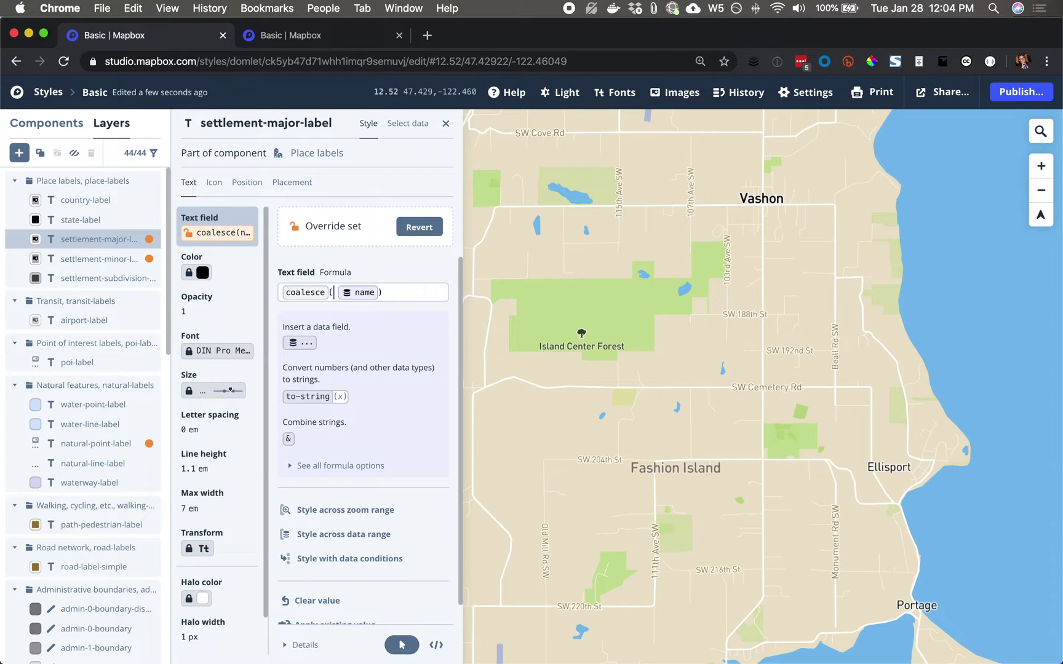
Step: Add a data condition on the name field matching Vashon
left_click(363, 539)
left_click(484, 496)
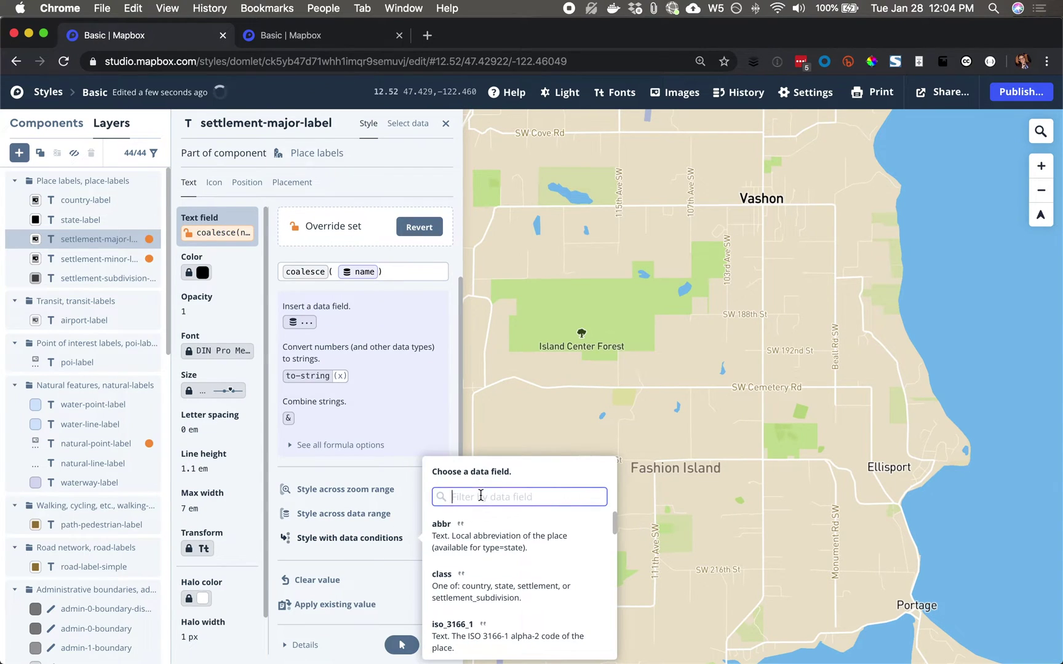
type("Cashon")
key("super+a")
type("Vas")
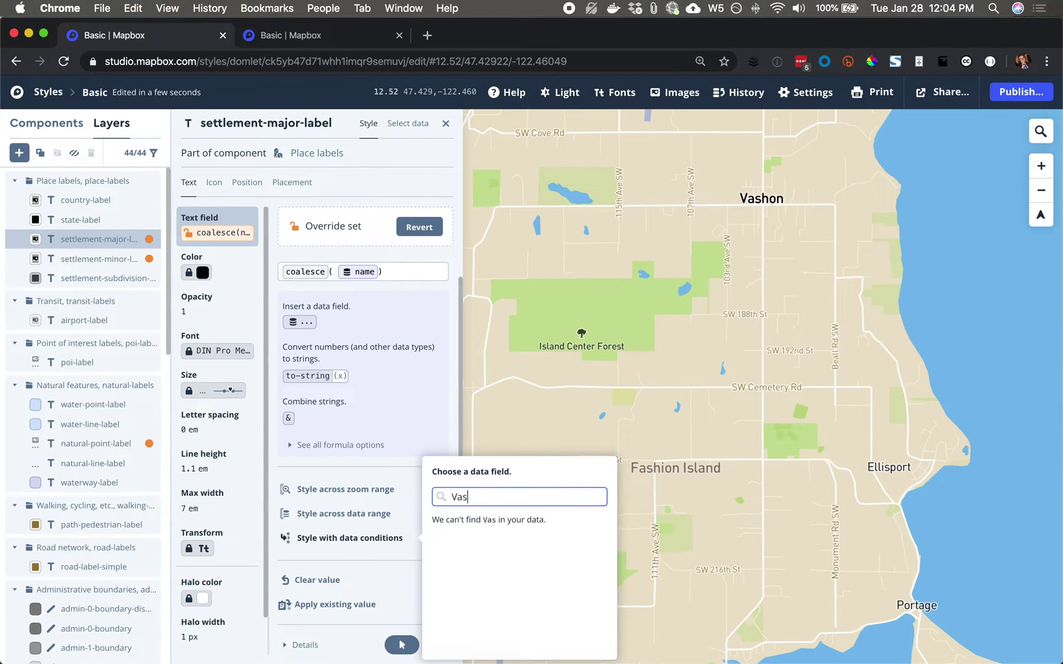
type("hon")
key("super+a")
type("name")
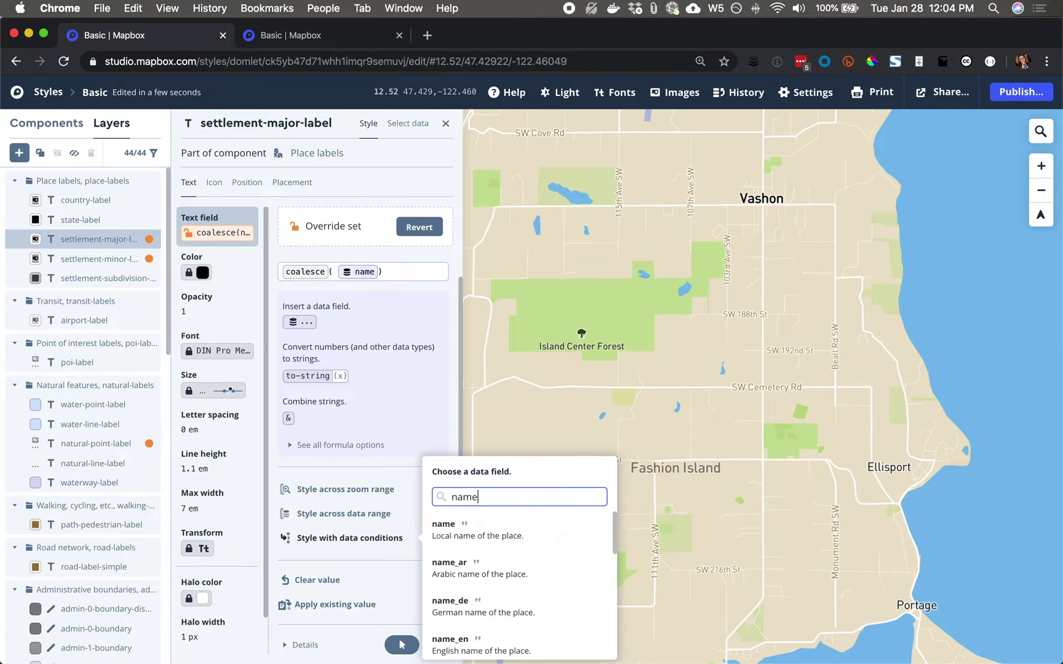
left_click(473, 531)
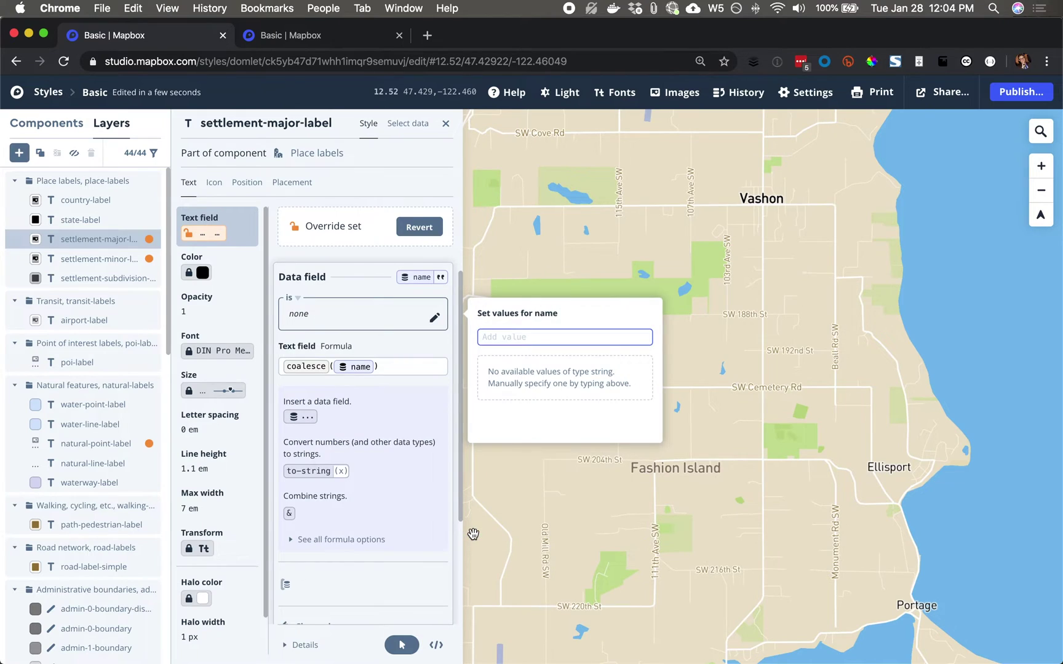
type("Vashon")
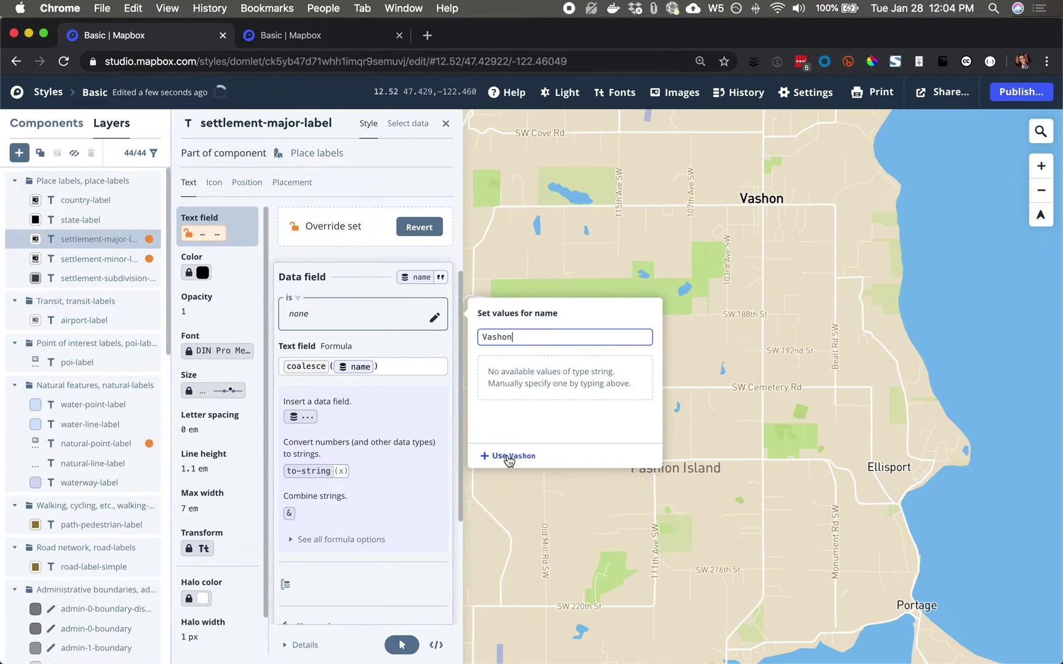
left_click(505, 457)
Step: Set the Vashon condition's output text to "Fashion"
left_click(402, 367)
key("BackSpace")
key("BackSpace")
type("\"F")
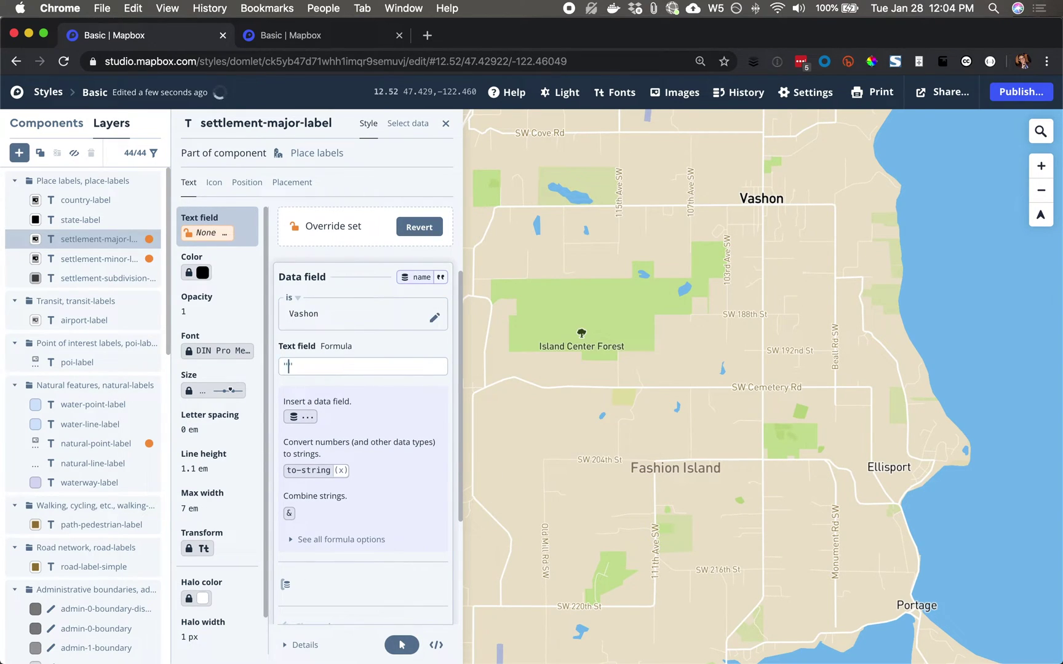
type("ashion")
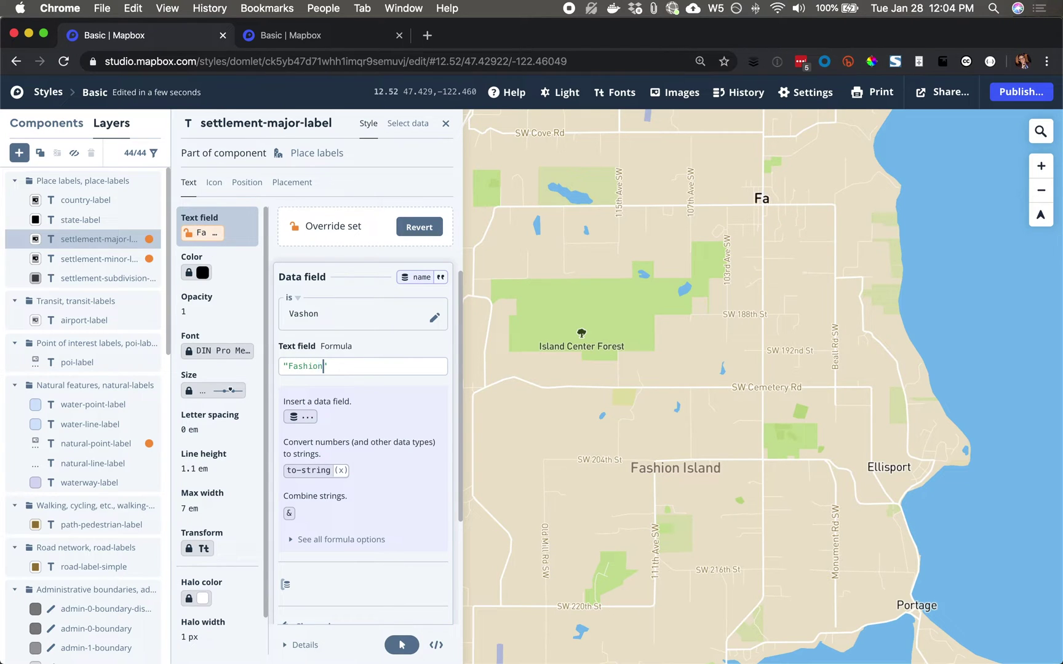
scroll(413, 521, "down", 2)
left_click(423, 537)
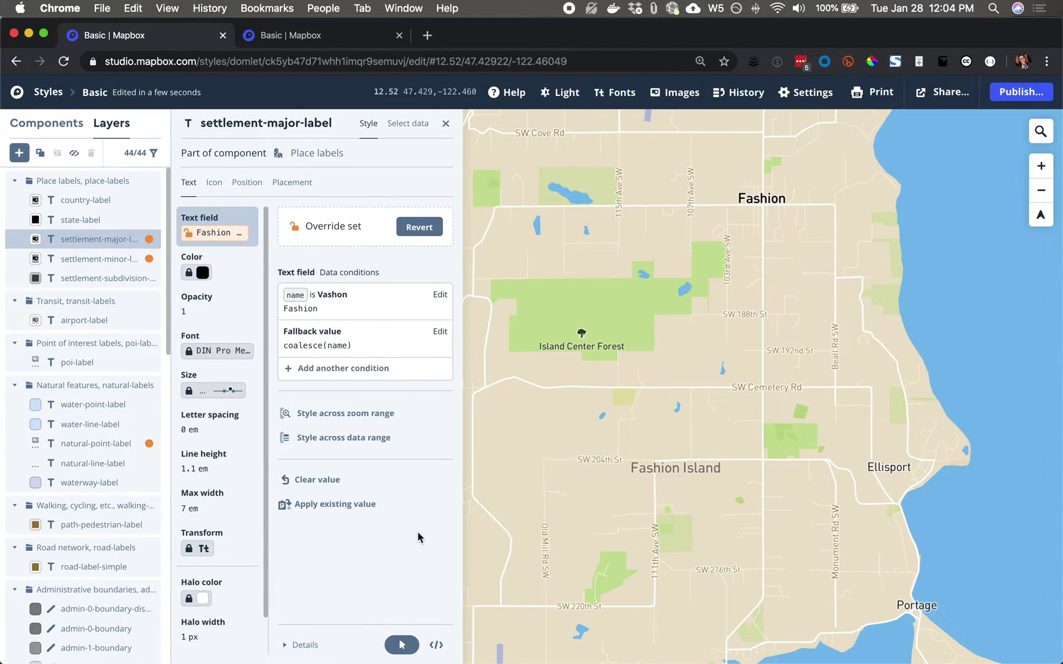
scroll(754, 297, "down", 3)
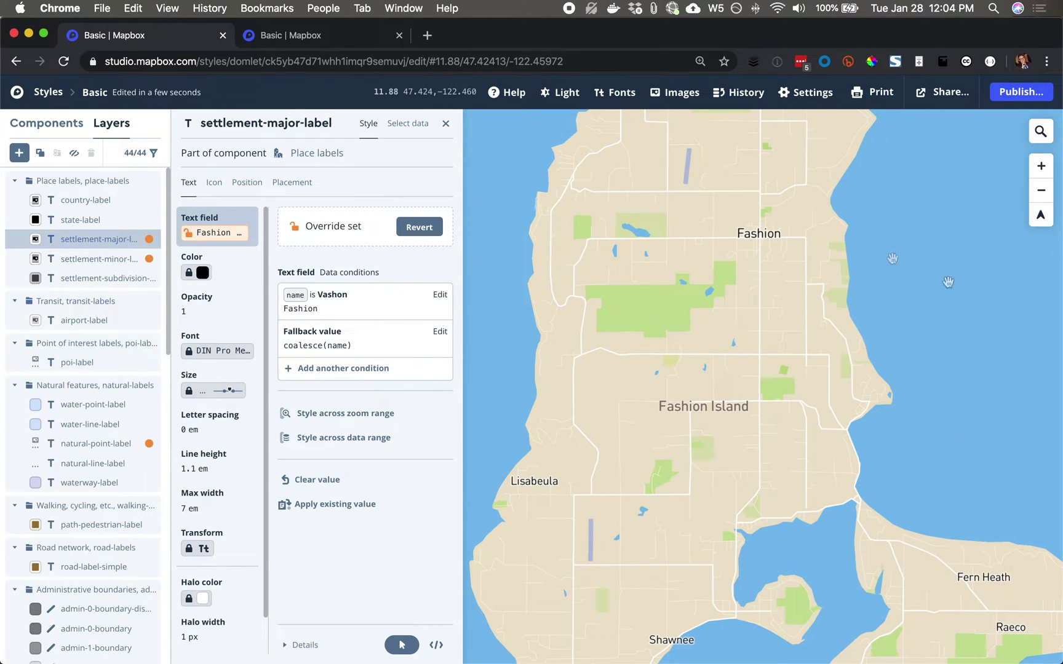
Step: Zoom out to review the relabelled map, then bring up the published preview window
scroll(778, 329, "down", 2)
scroll(778, 329, "down", 2)
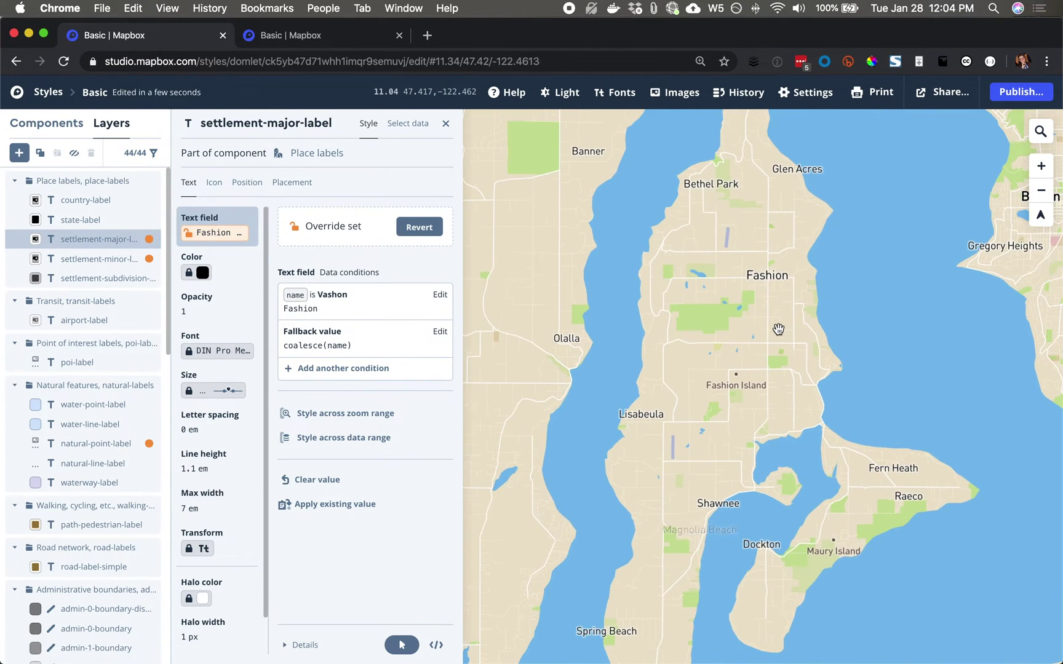
scroll(778, 329, "down", 2)
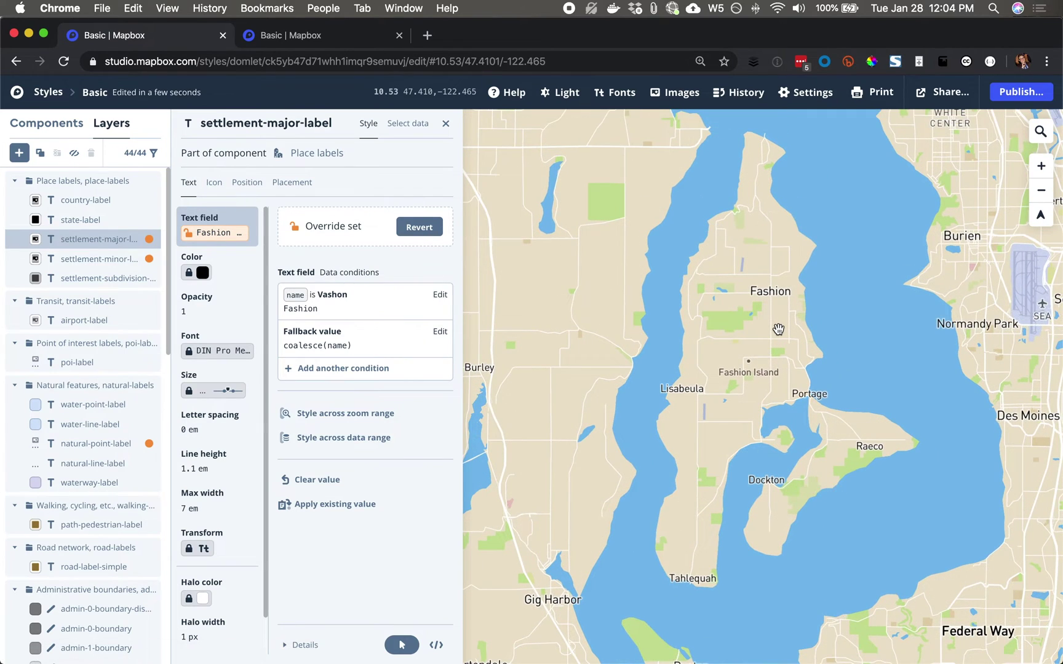
scroll(779, 329, "up", 3)
scroll(778, 330, "up", 2)
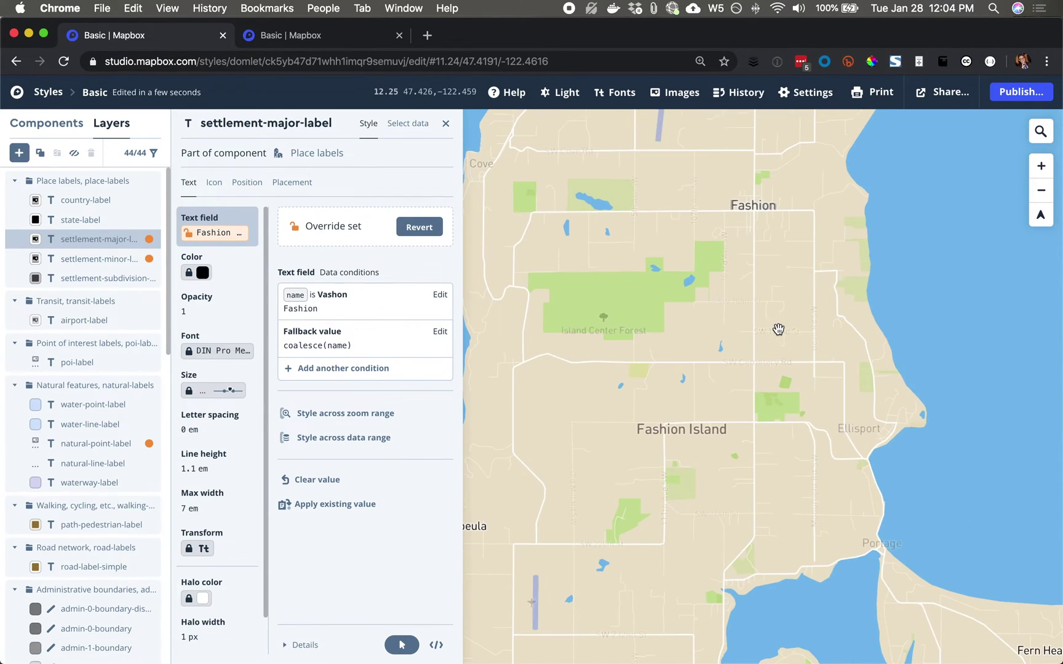
scroll(778, 330, "down", 2)
scroll(778, 329, "down", 1)
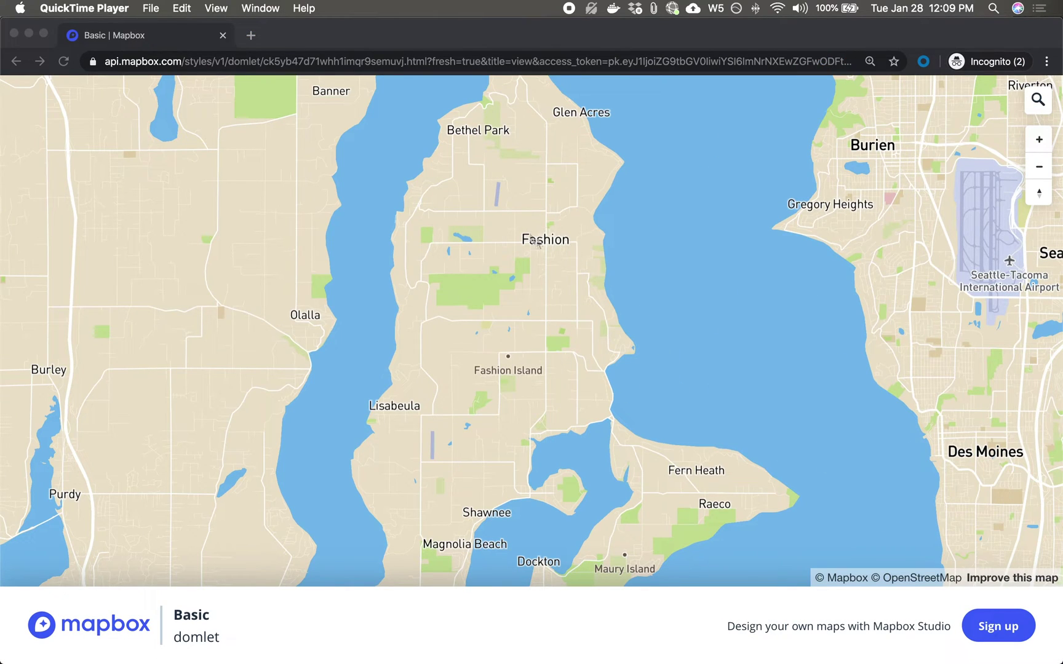
left_click(516, 370)
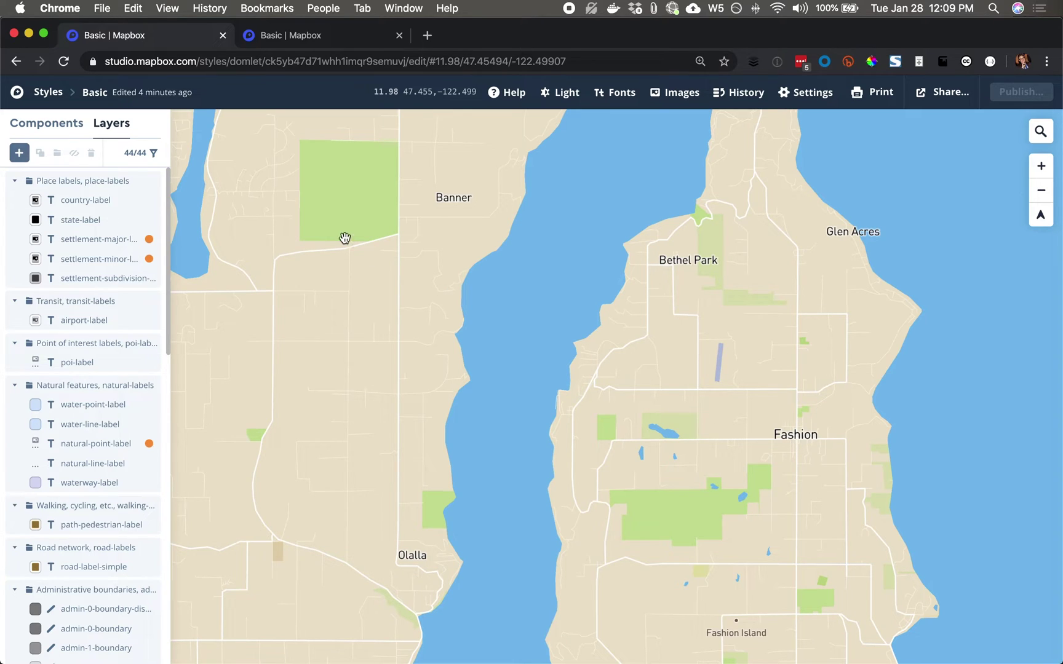
Step: Open the Fashion label's settlement-minor-label layer and review its source data
left_click(792, 432)
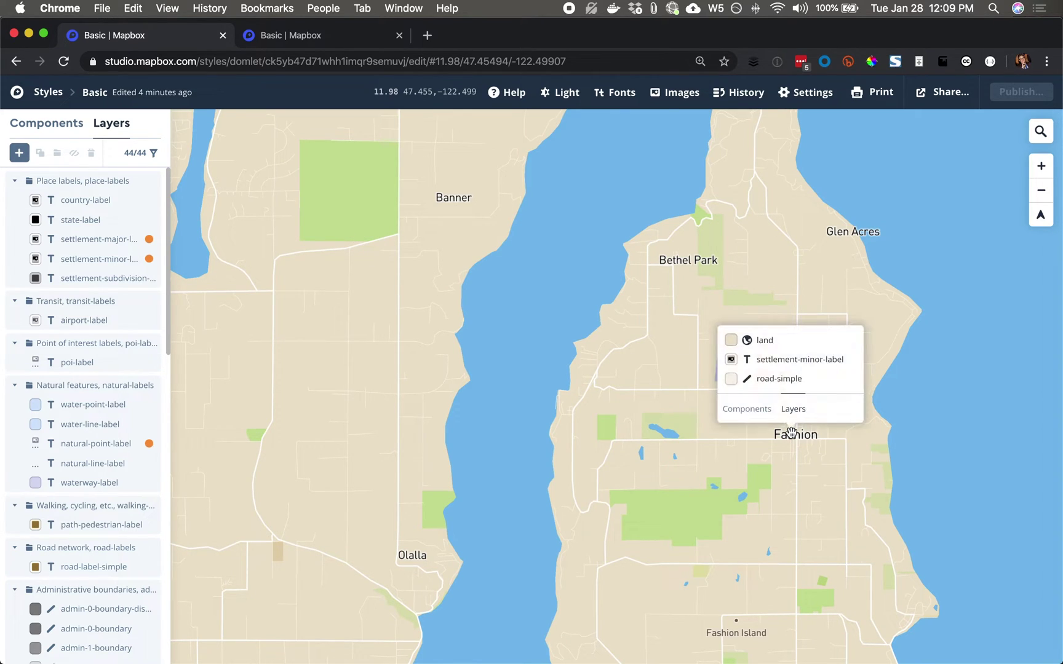
left_click(793, 362)
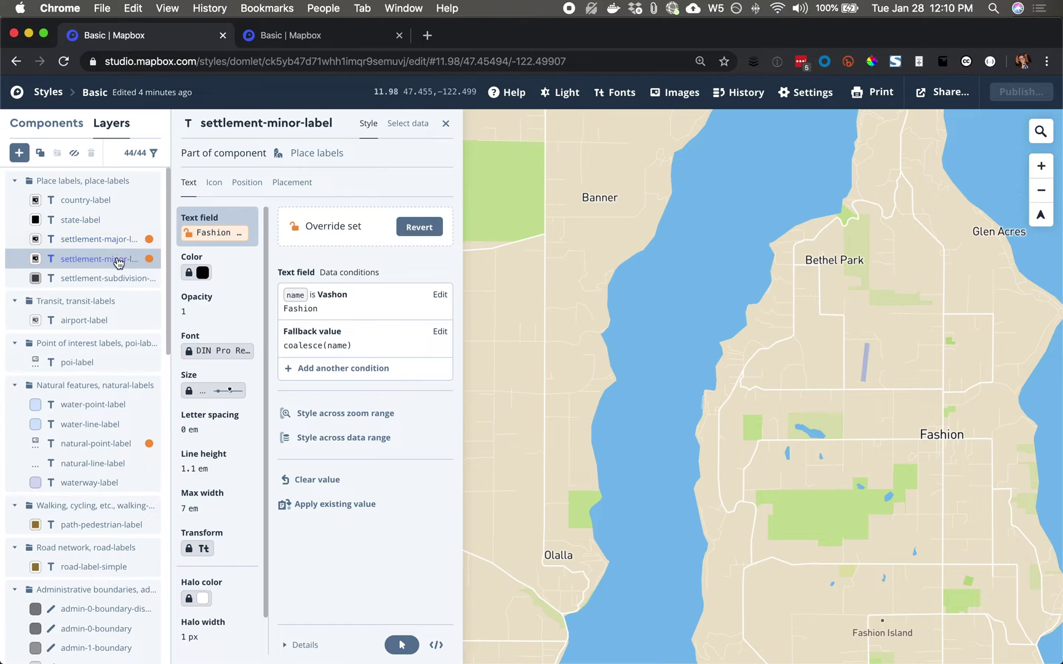
left_click(412, 122)
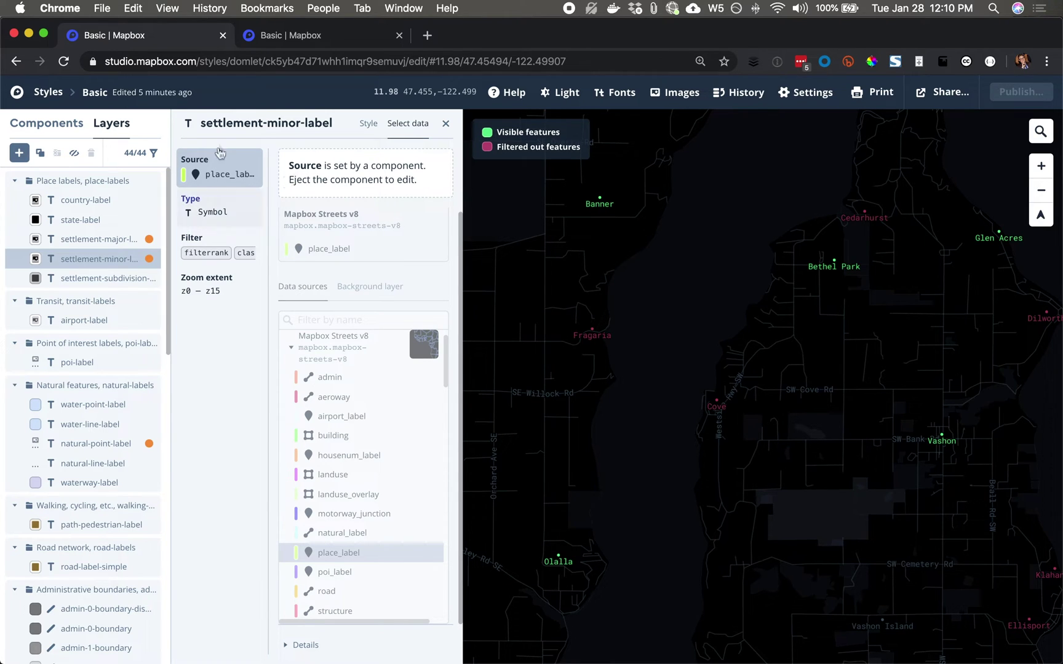
left_click(369, 125)
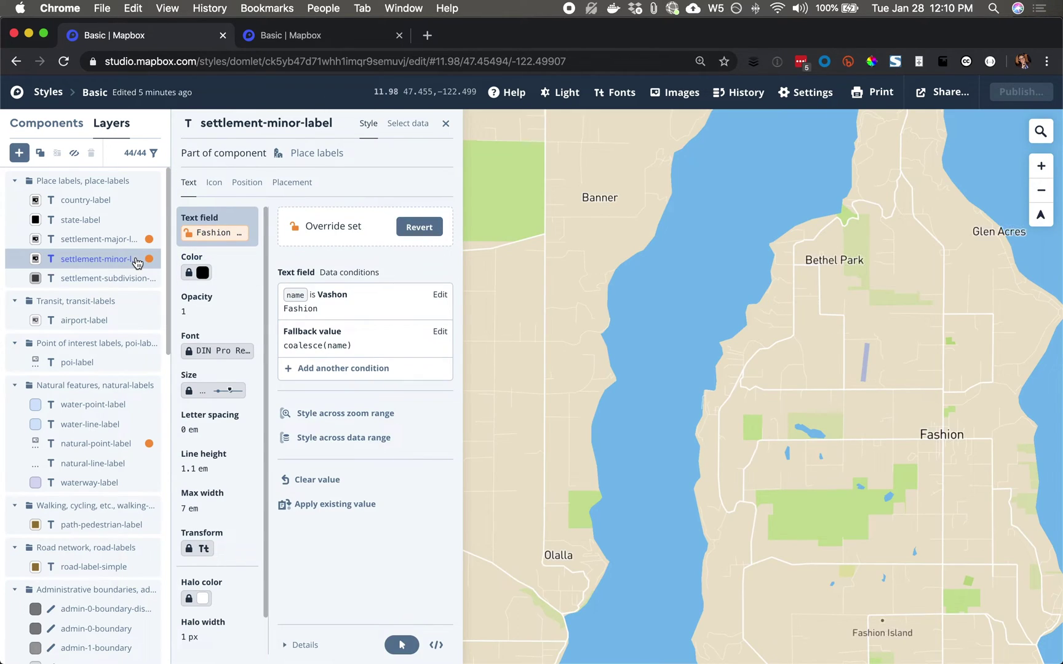
Step: Eject the Place labels component into its 5 separate label layers
left_click(329, 154)
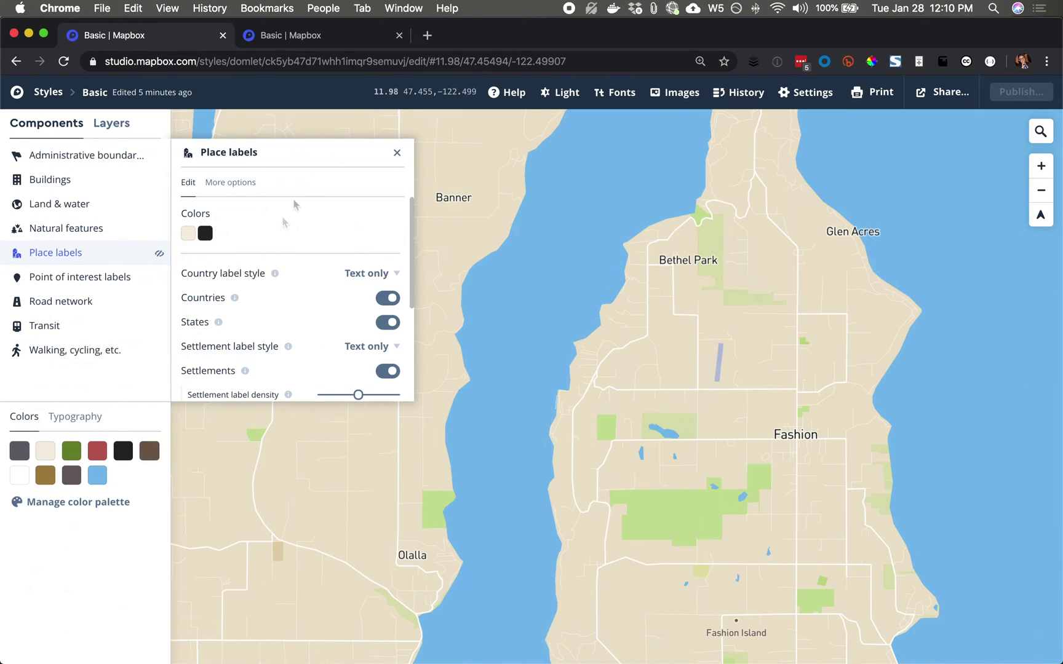
left_click(236, 185)
left_click(244, 214)
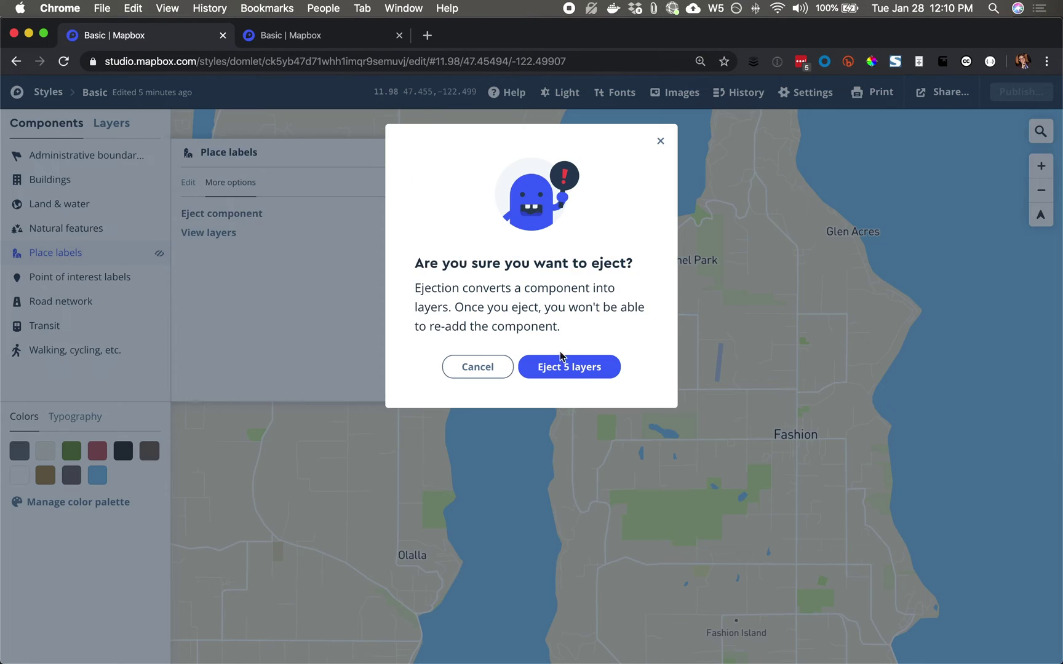
left_click(569, 367)
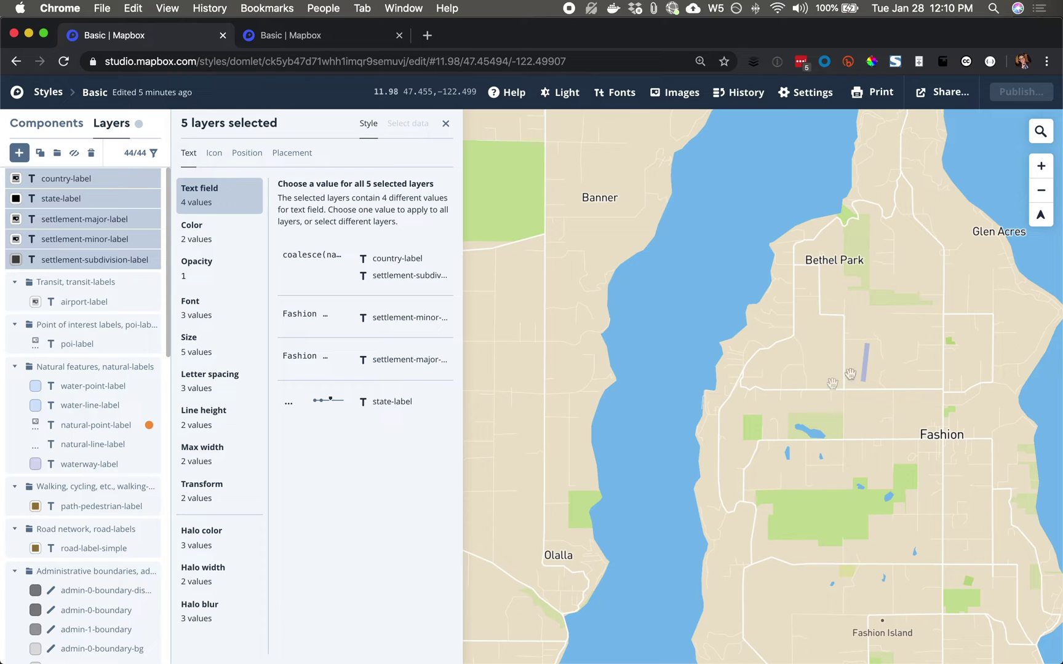
Step: Add a new 'is not' filter condition to settlement-minor-label
left_click(946, 432)
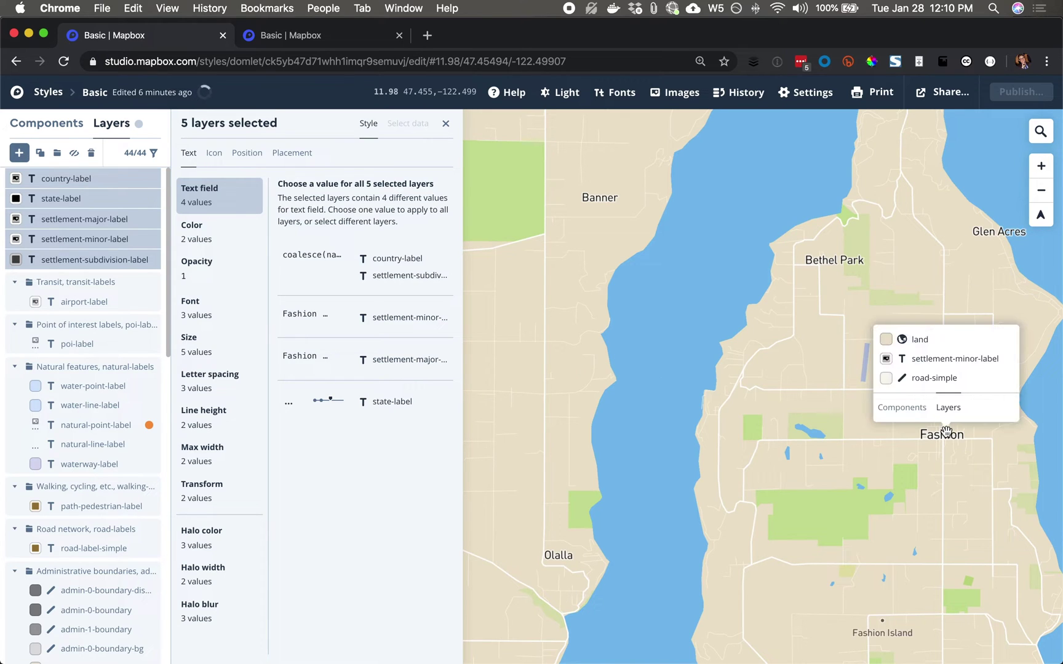
left_click(936, 363)
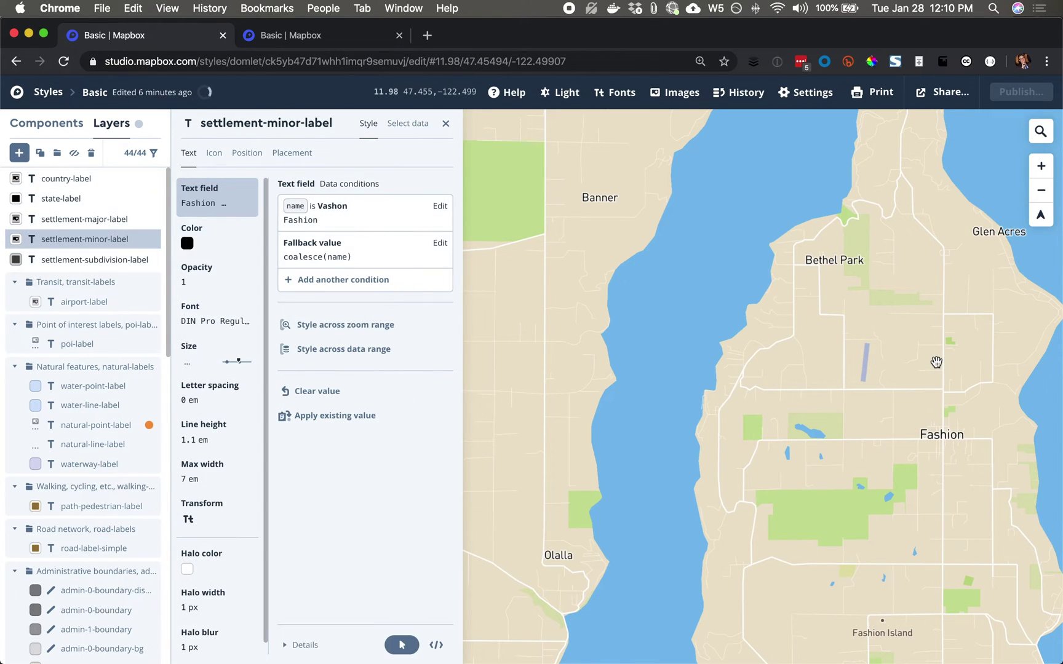
left_click(411, 124)
left_click(226, 252)
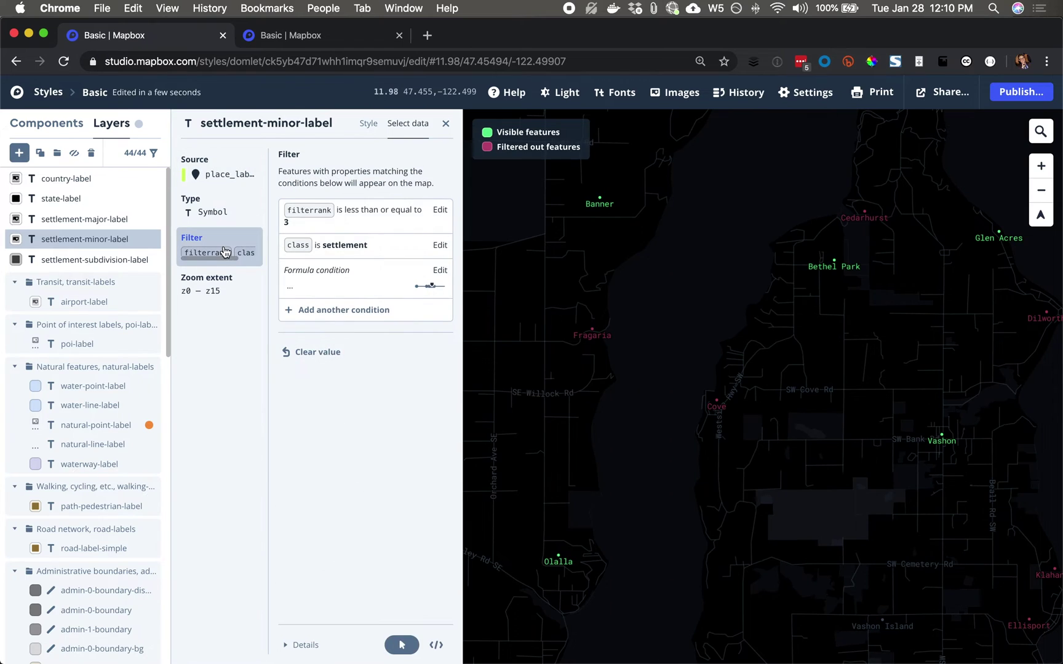
left_click(333, 309)
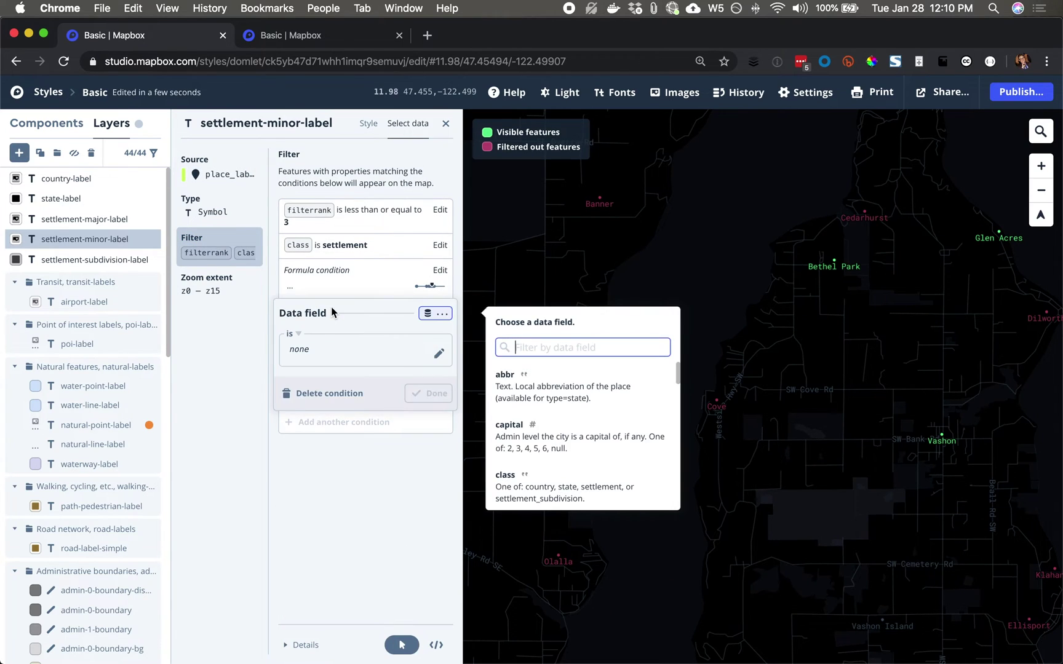
left_click(296, 337)
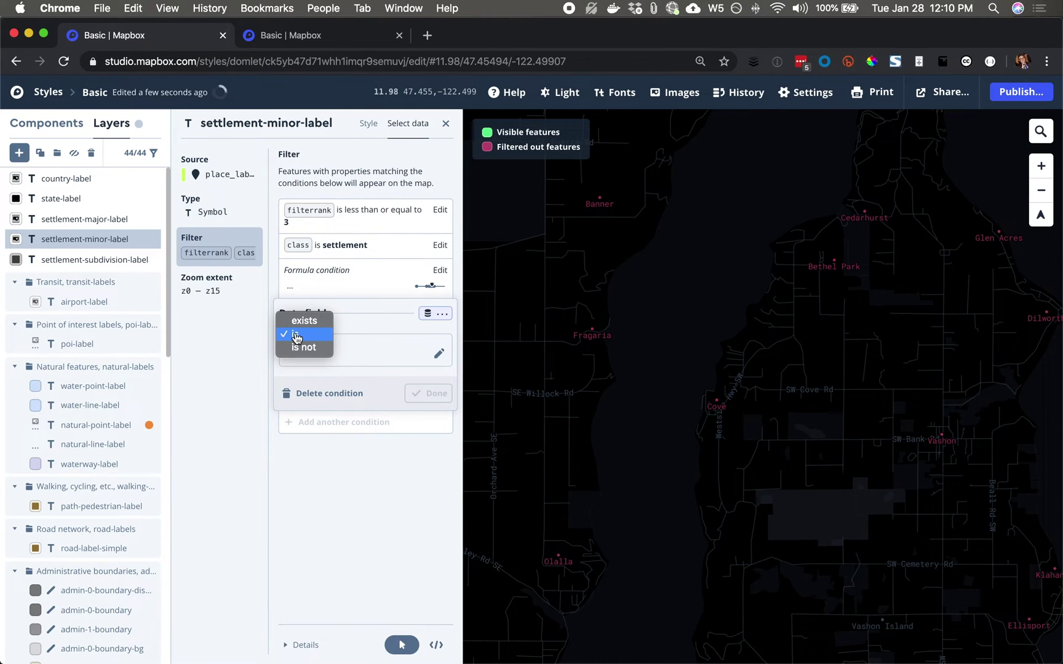
left_click(296, 336)
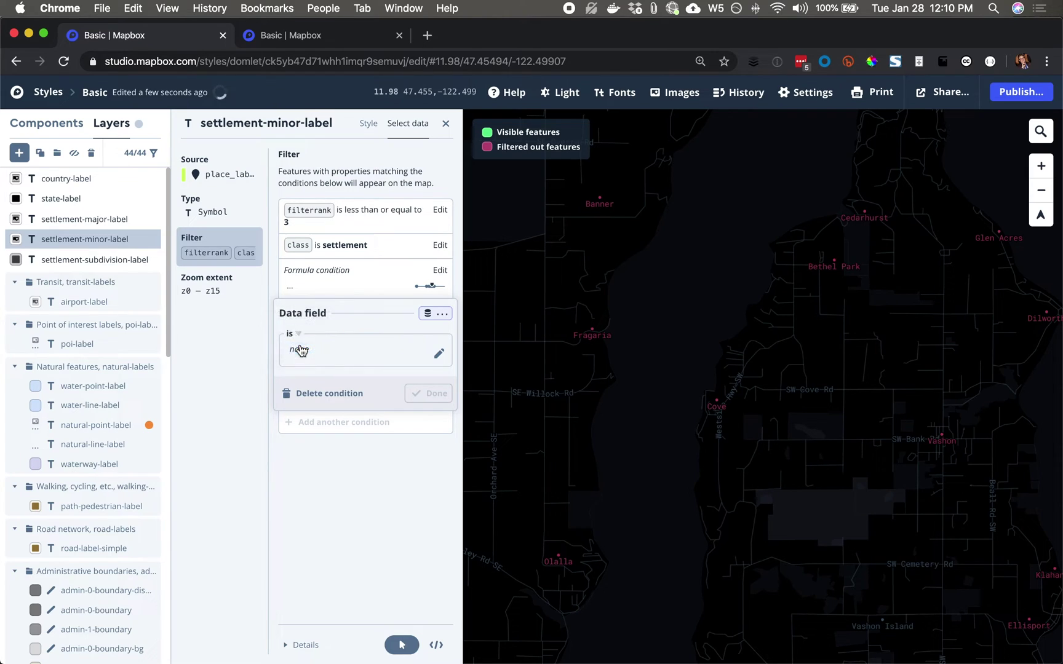
Step: Set the filter condition to exclude features whose name is Vashon
left_click(434, 317)
type("name")
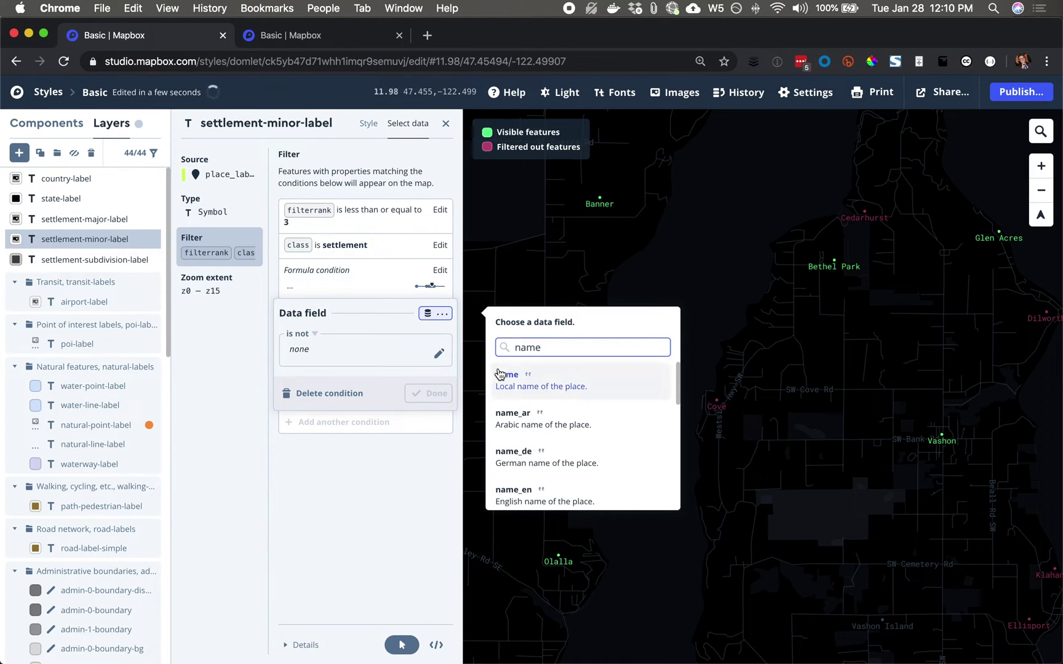
left_click(500, 376)
left_click(355, 347)
type("Vashon")
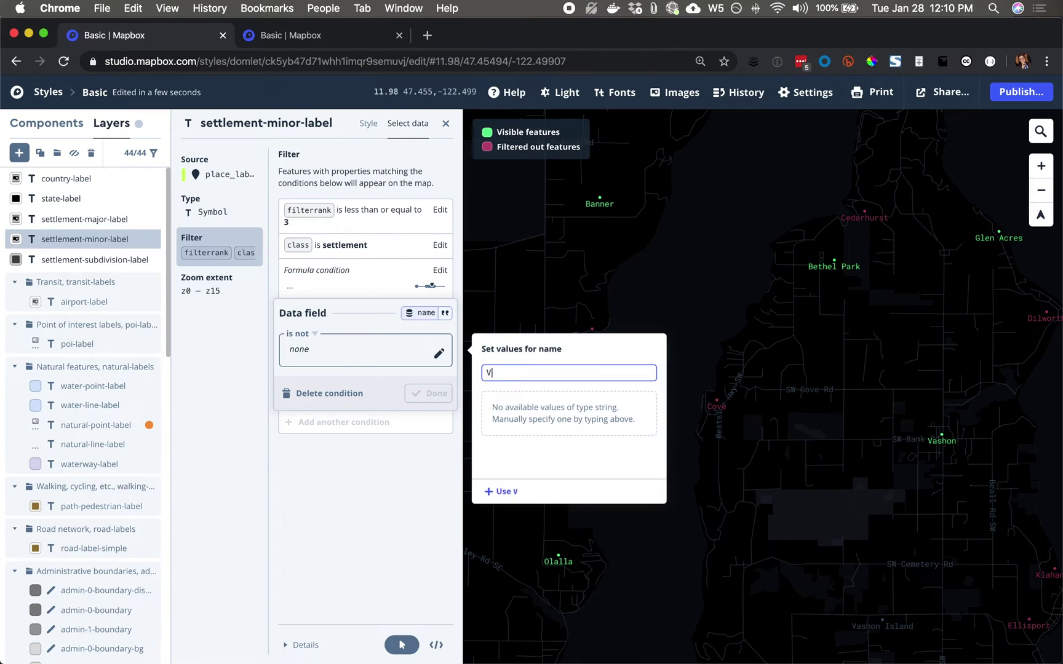
left_click(503, 490)
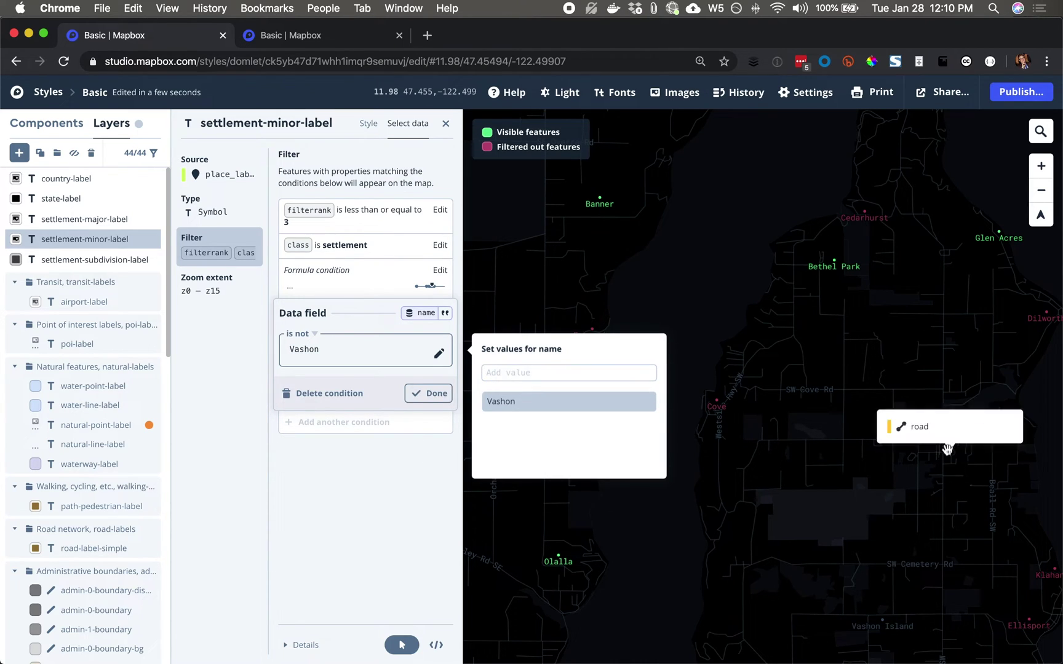
scroll(953, 457, "down", 3)
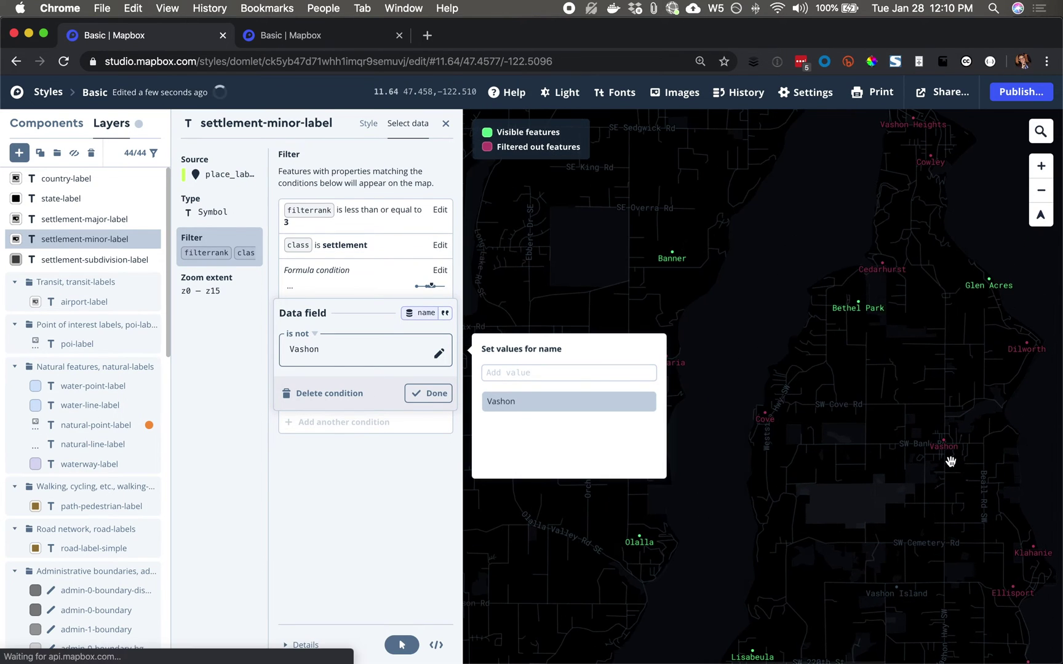
scroll(951, 461, "up", 10)
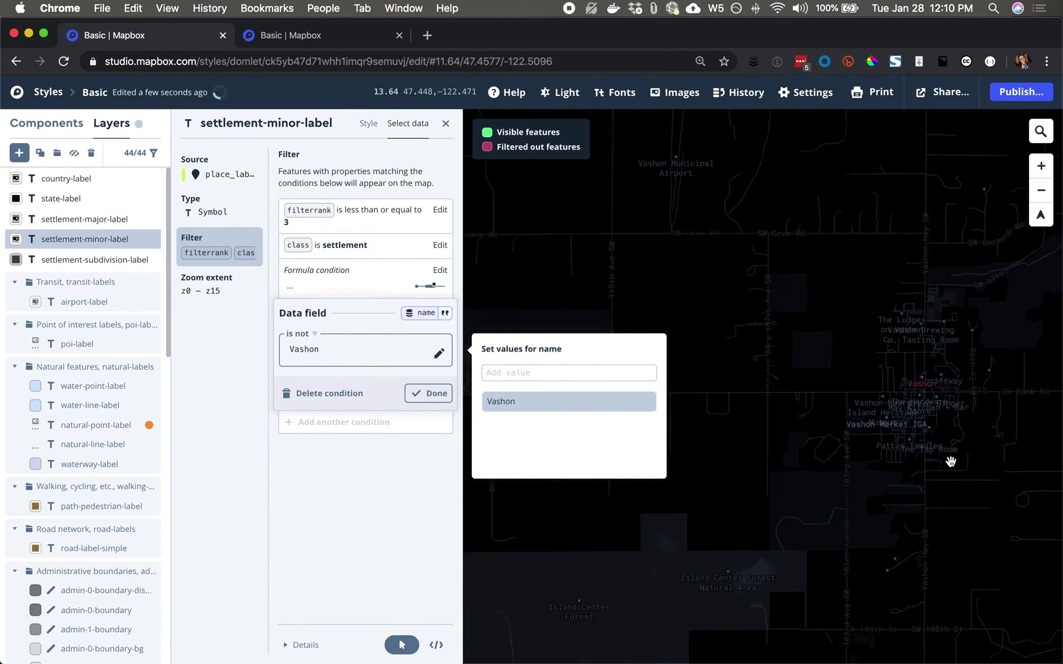
scroll(951, 462, "down", 8)
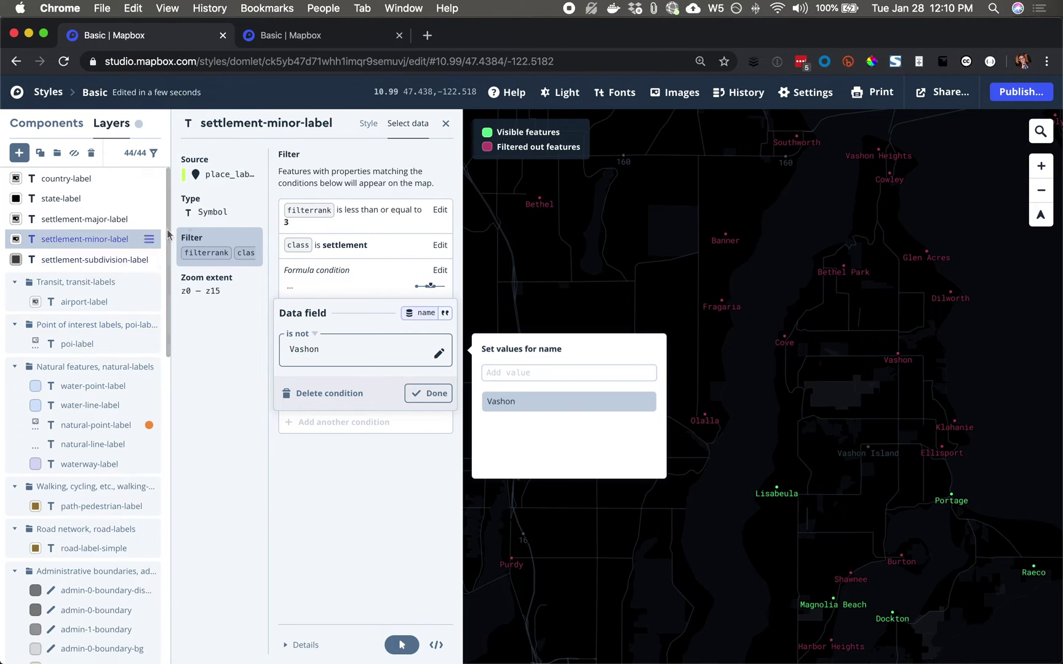
left_click(369, 126)
left_click(369, 125)
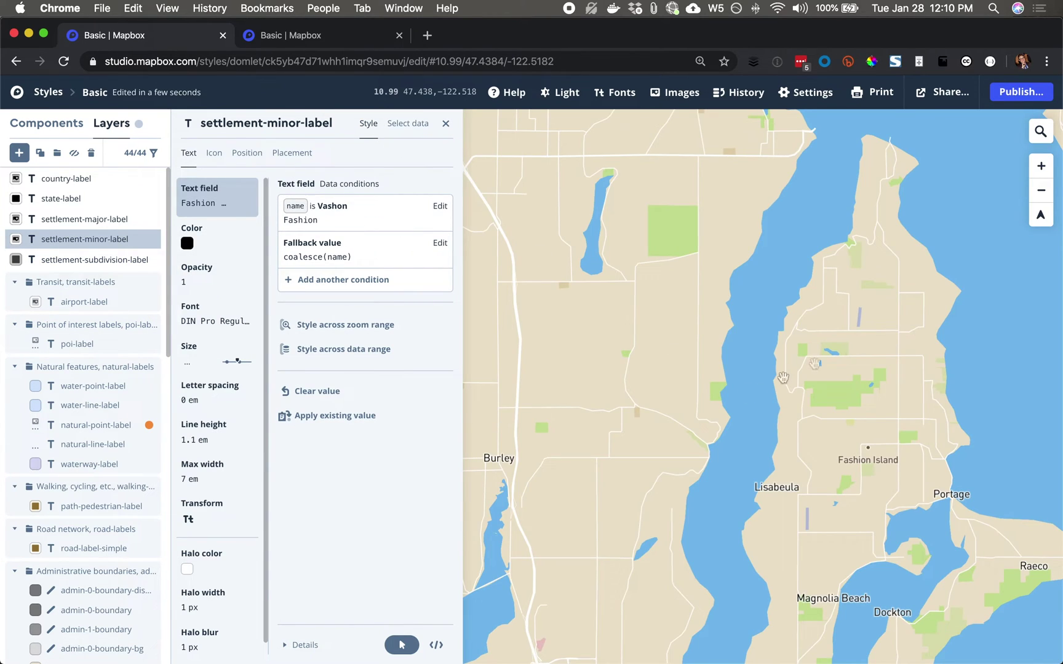
scroll(910, 340, "up", 10)
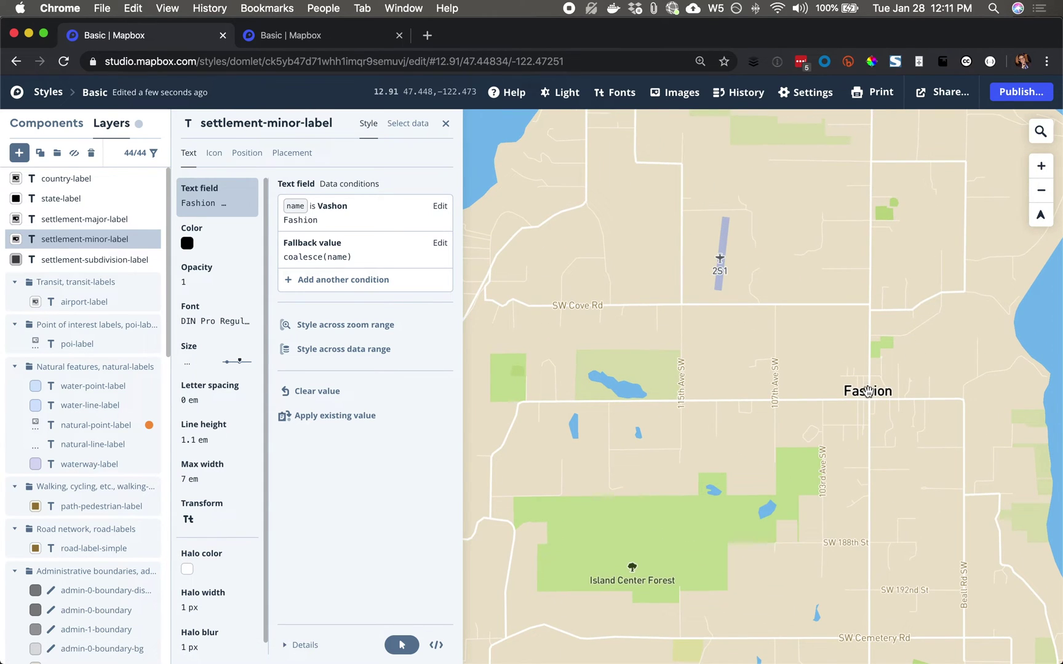
left_click(867, 392)
Step: Open the data filter conditions of the settlement-major-label layer
left_click(872, 467)
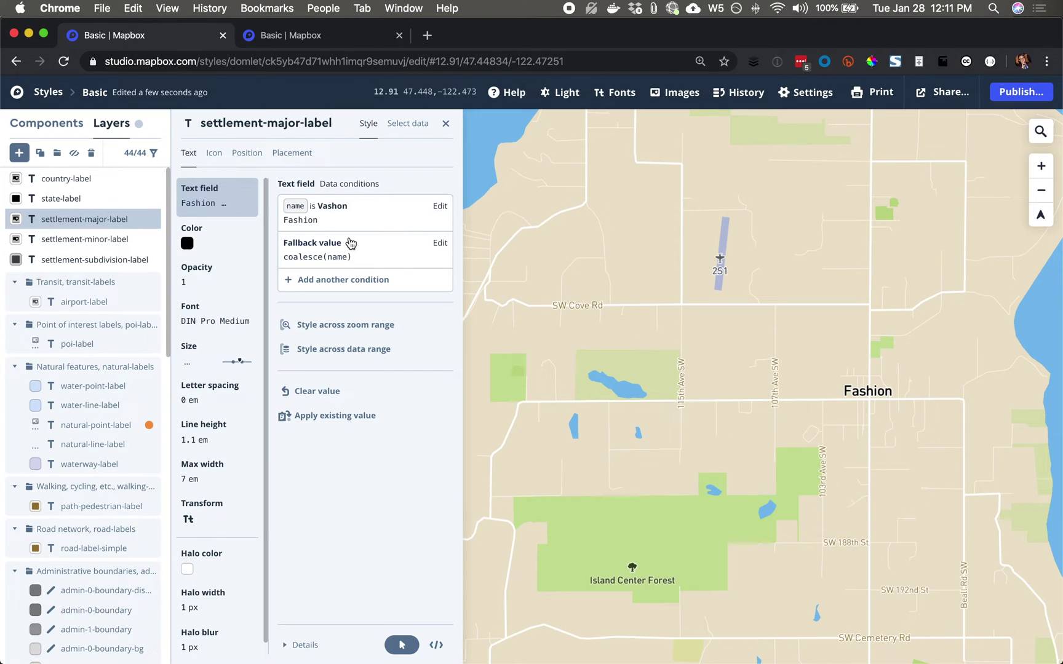
left_click(402, 124)
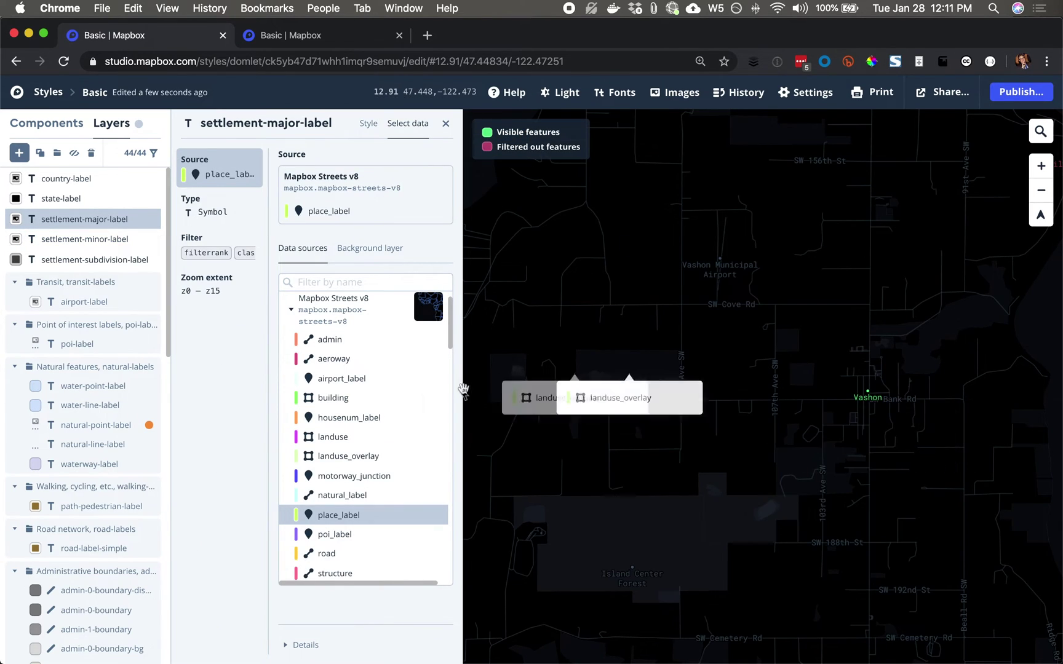
left_click(226, 246)
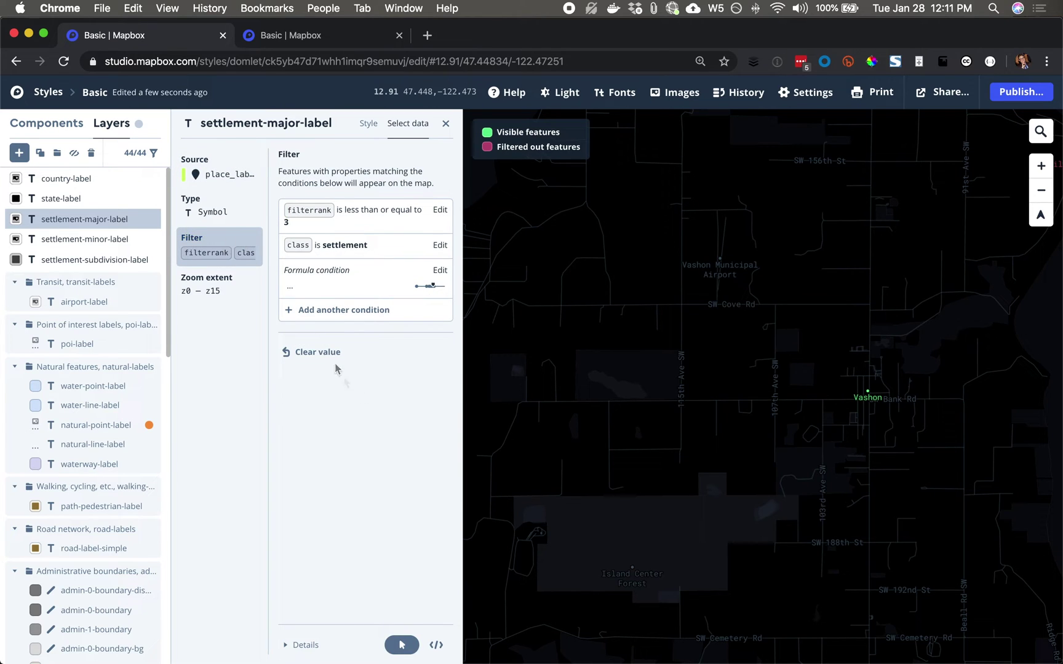
Step: Add a 'name is not Vashon' filter condition and return to the layer's style settings
left_click(308, 313)
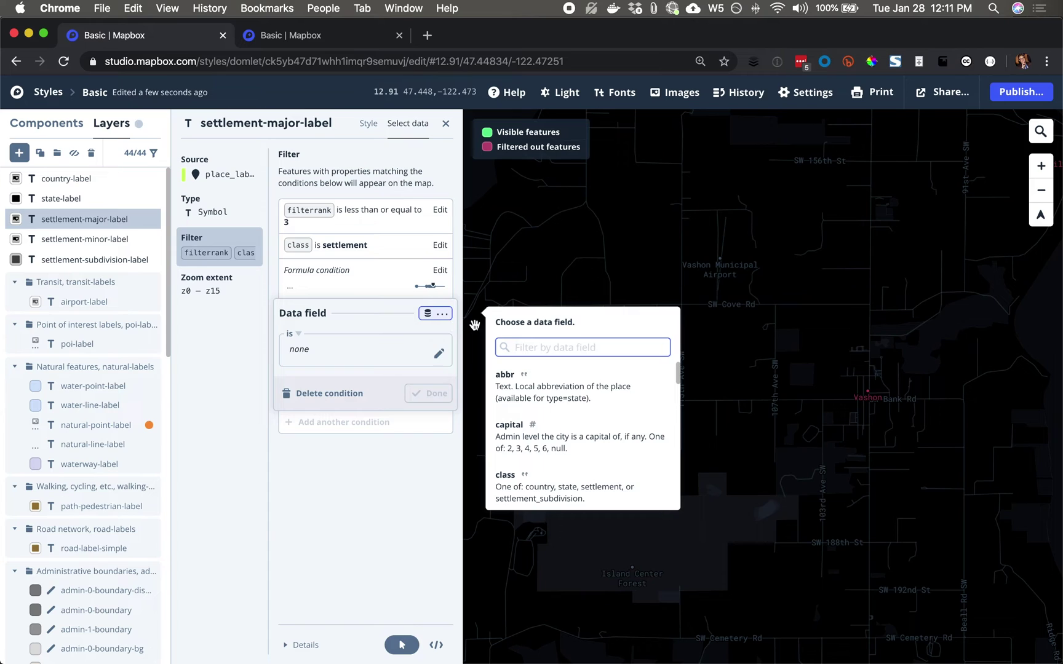
type("name")
left_click(508, 374)
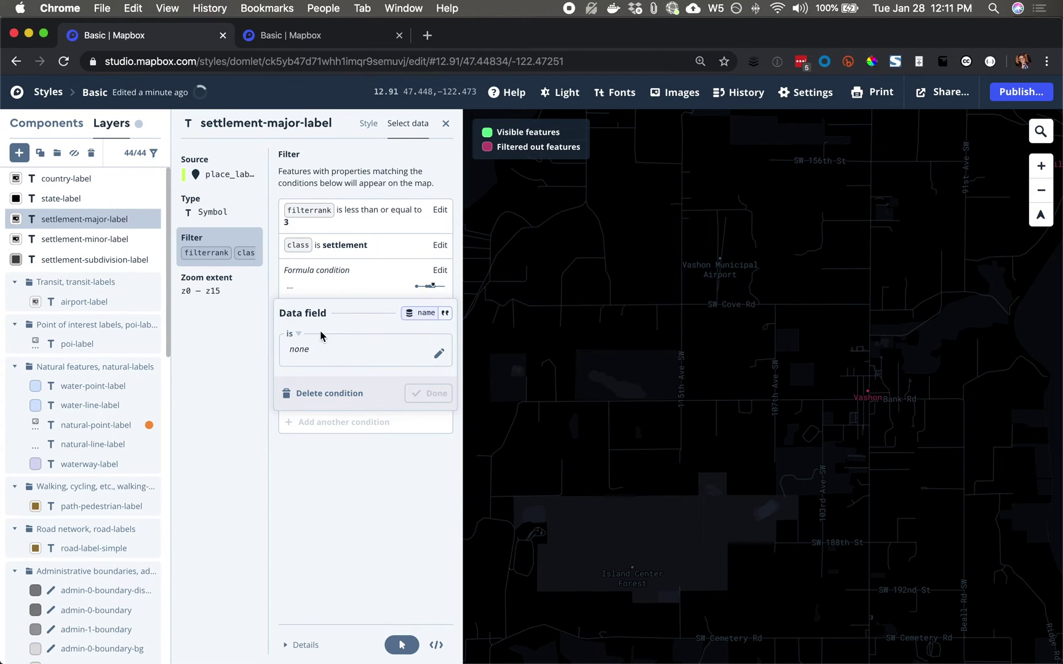
left_click(320, 335)
left_click(304, 348)
left_click(342, 352)
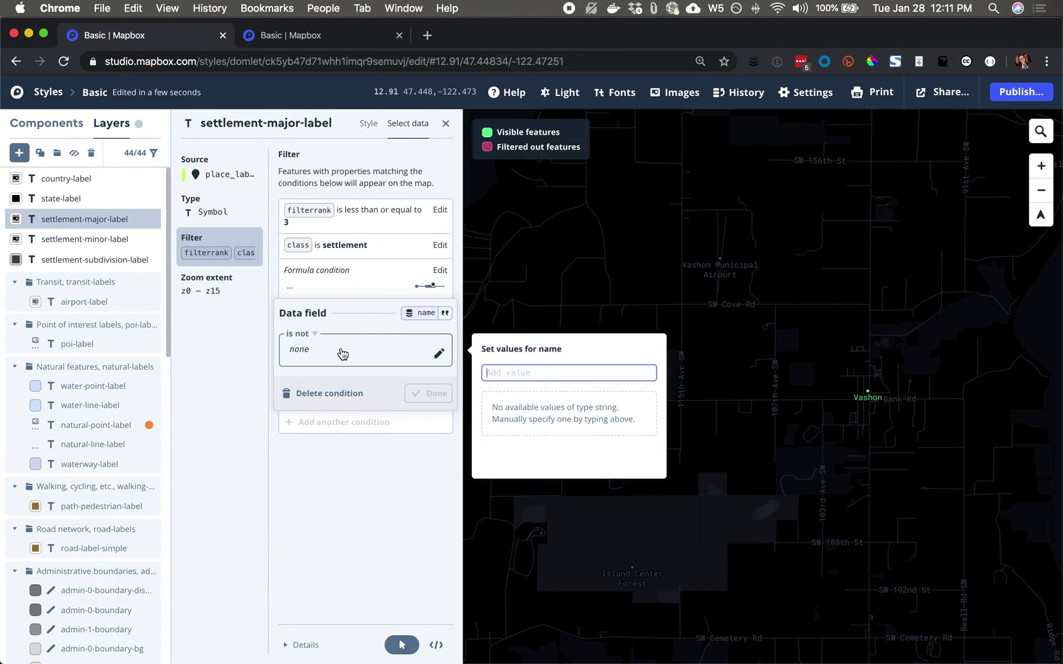
type("Vashon")
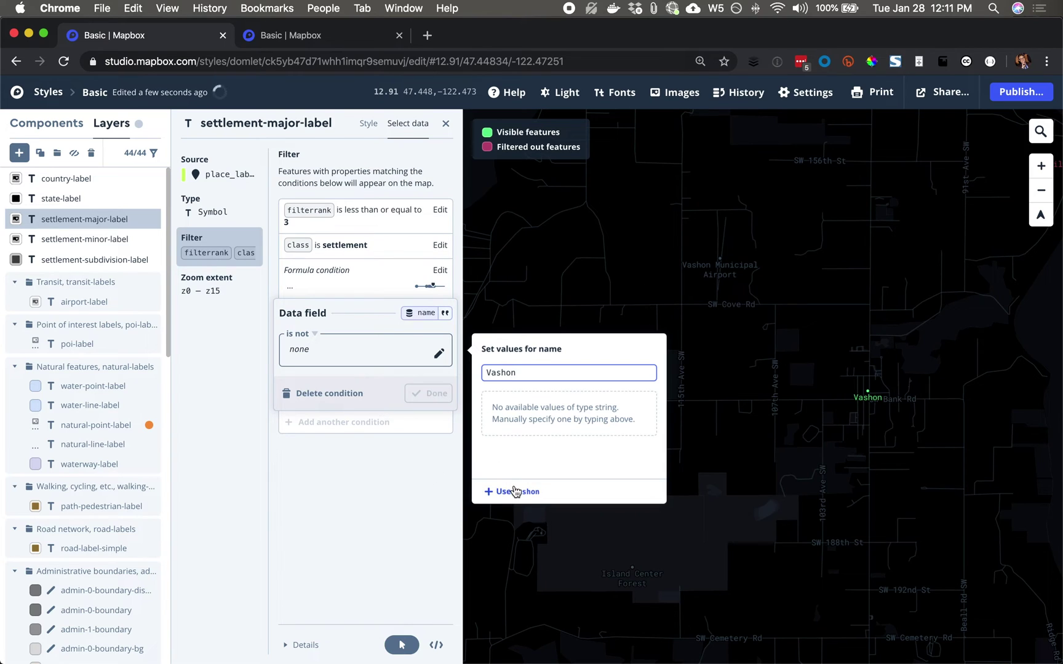
left_click(515, 491)
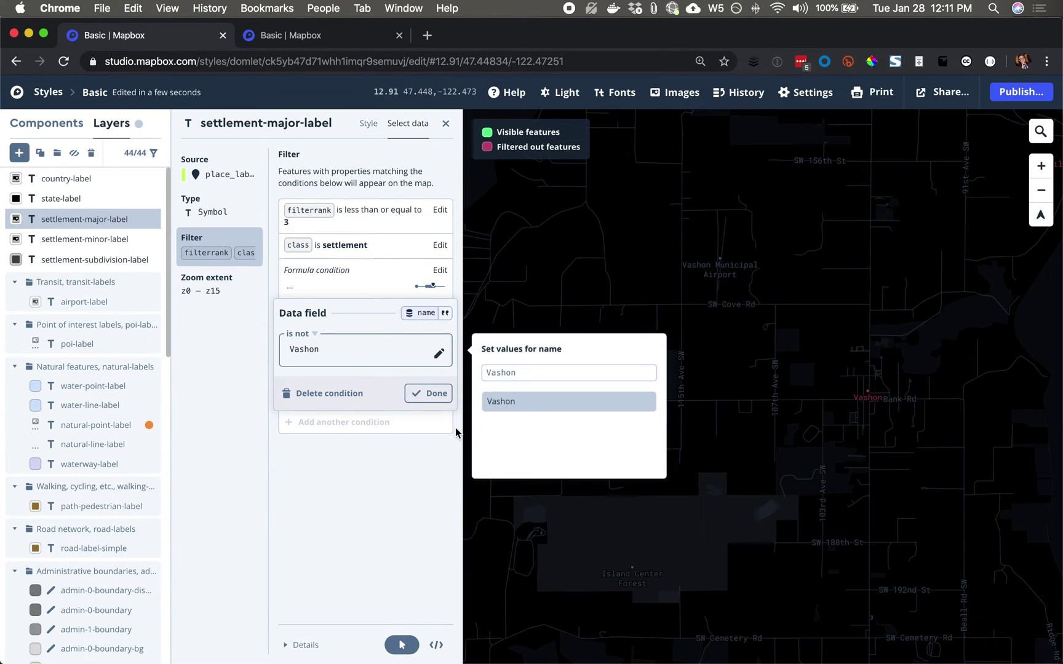
left_click(434, 394)
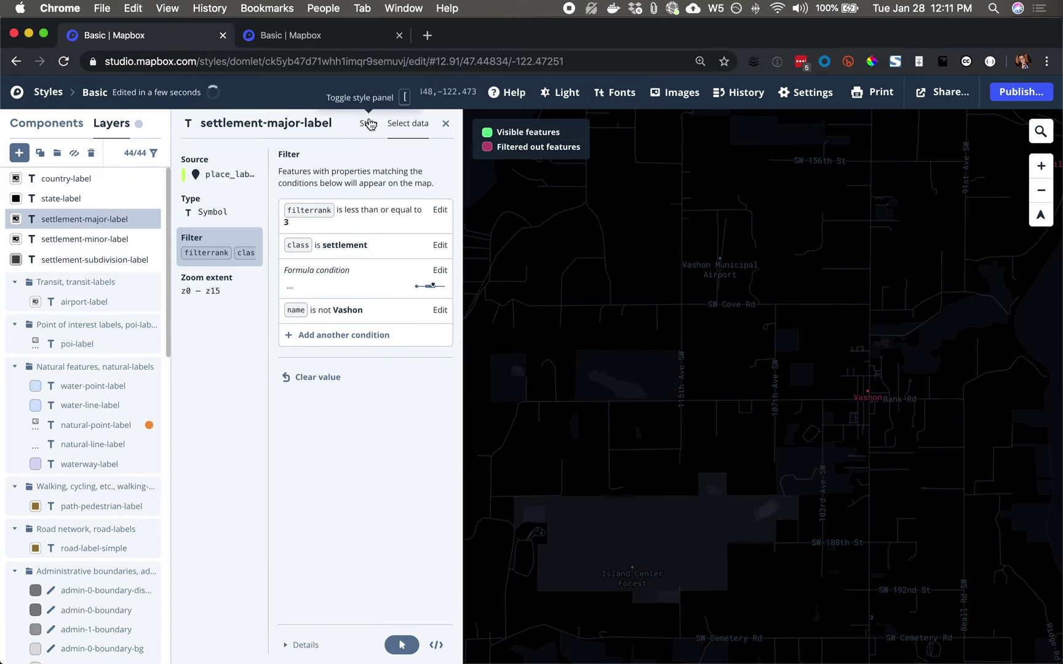
left_click(368, 123)
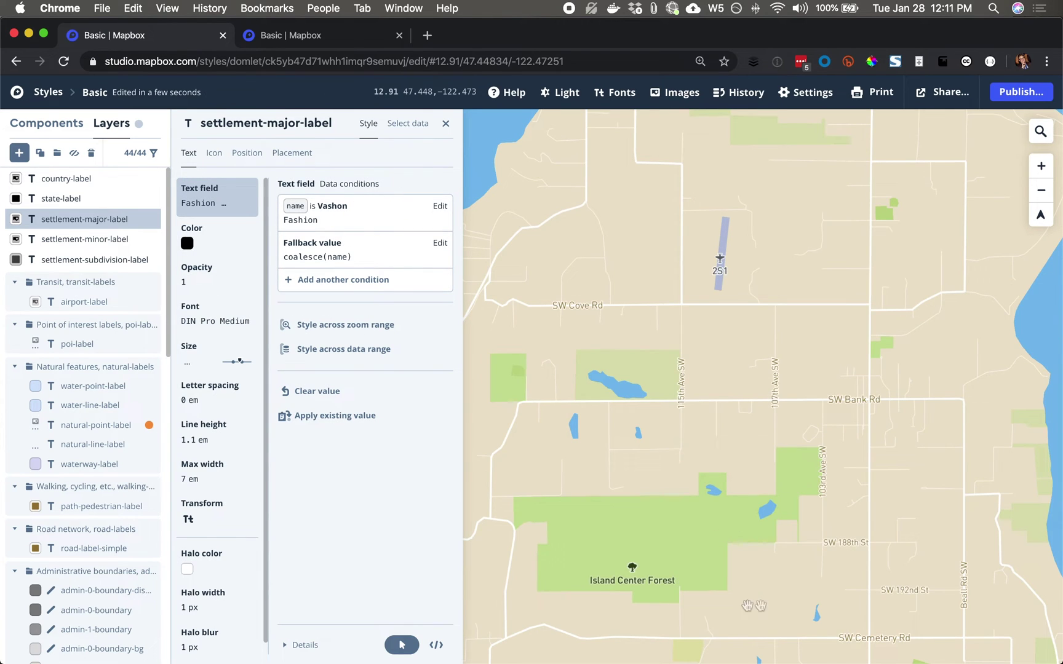
Step: Pan to the Fashion Island label and select its natural-point-label layer
scroll(754, 606, "down", 5)
left_click(764, 601)
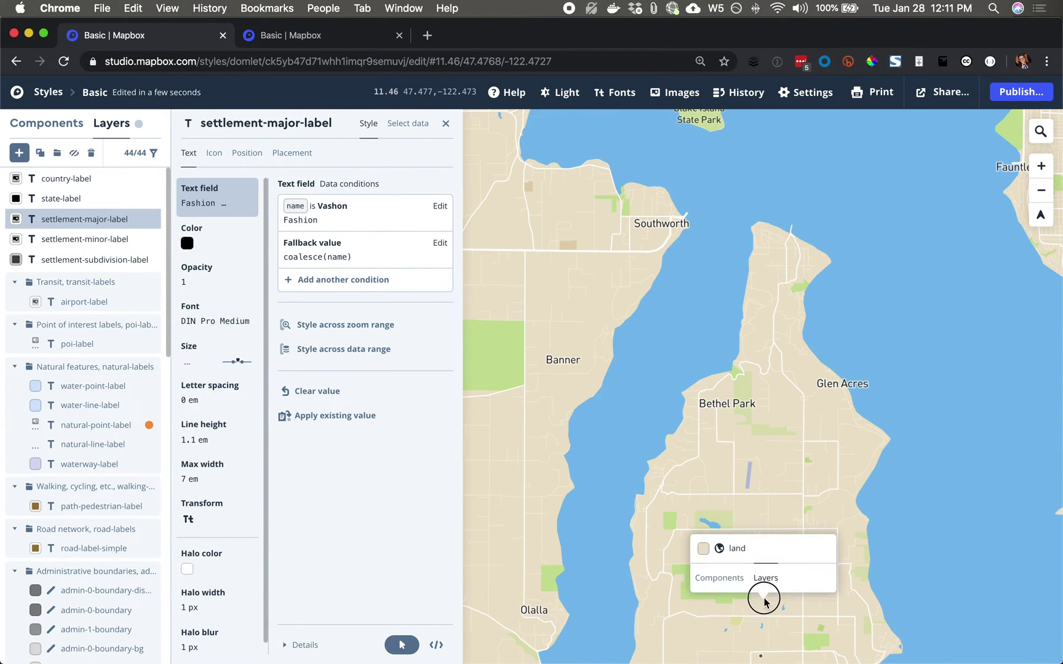
left_click_drag(764, 602, 773, 251)
left_click_drag(752, 494, 747, 220)
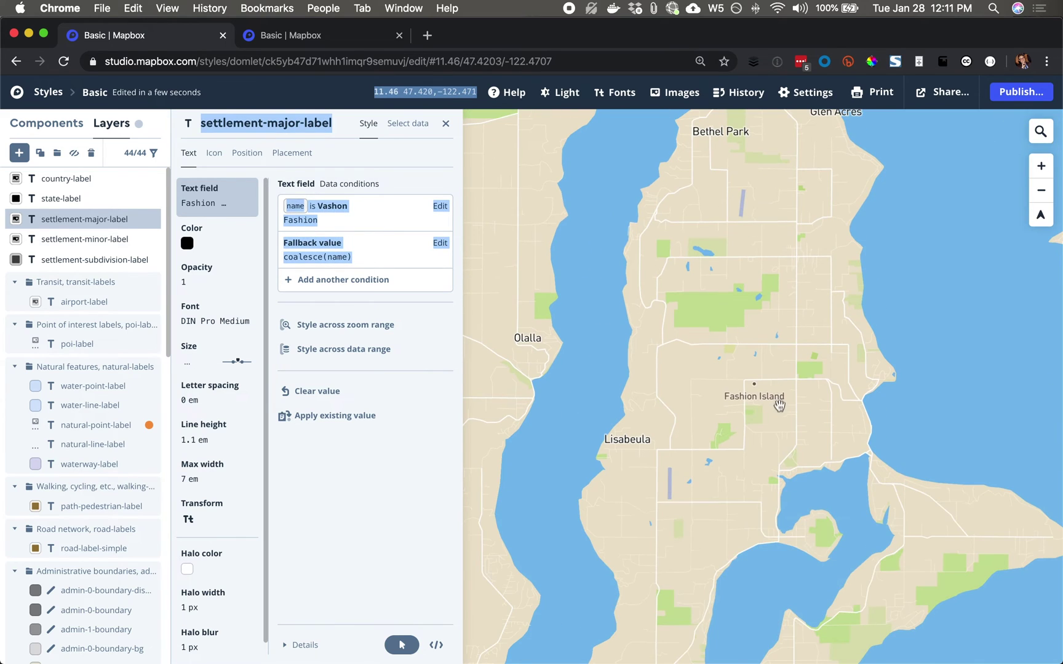
left_click(763, 401)
left_click(758, 470)
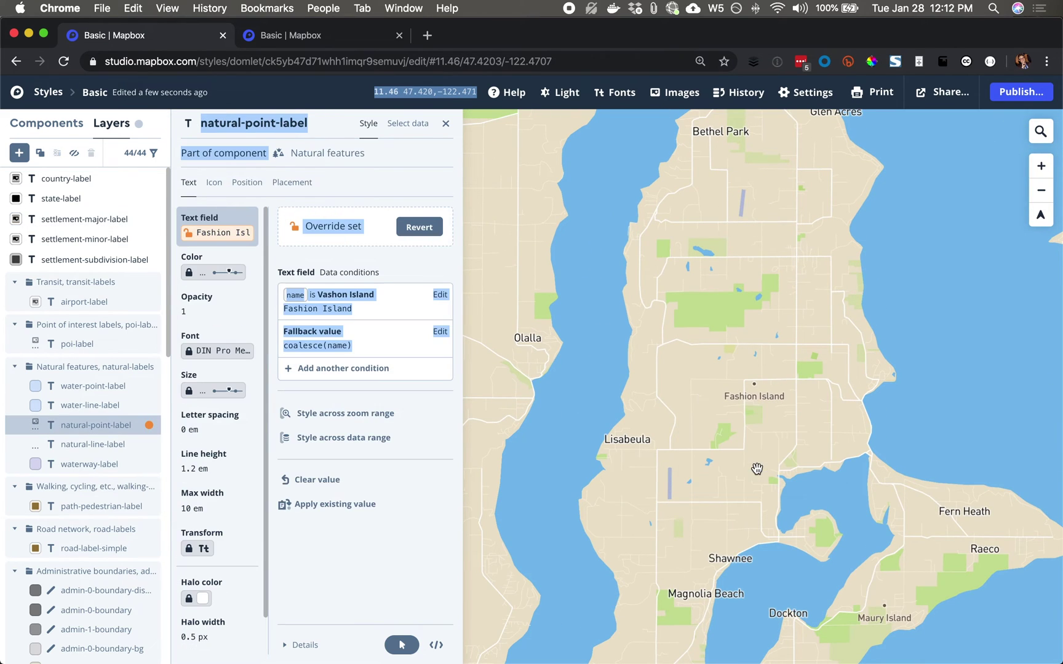
Step: Eject the Natural features component into 5 layers, then reselect natural-point-label
left_click(316, 159)
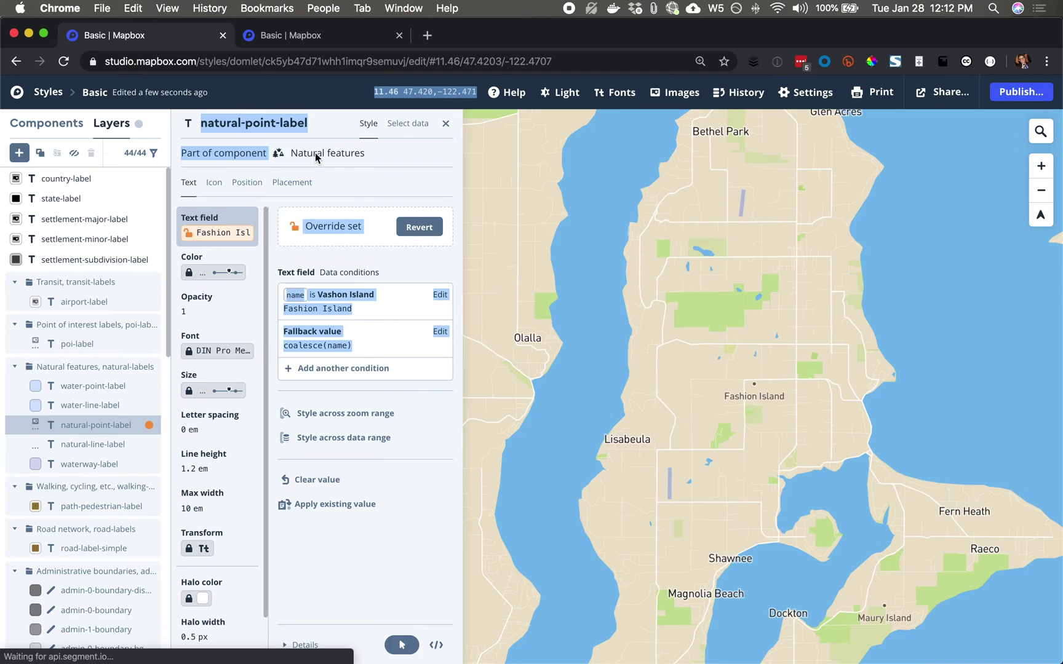
left_click(249, 186)
left_click(245, 214)
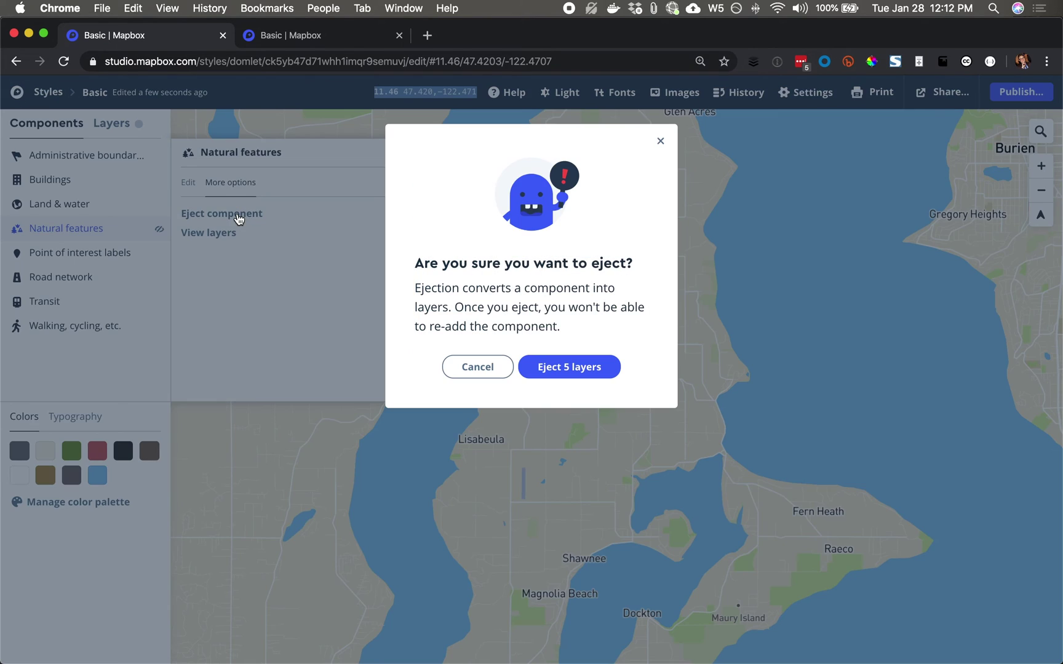
left_click(547, 367)
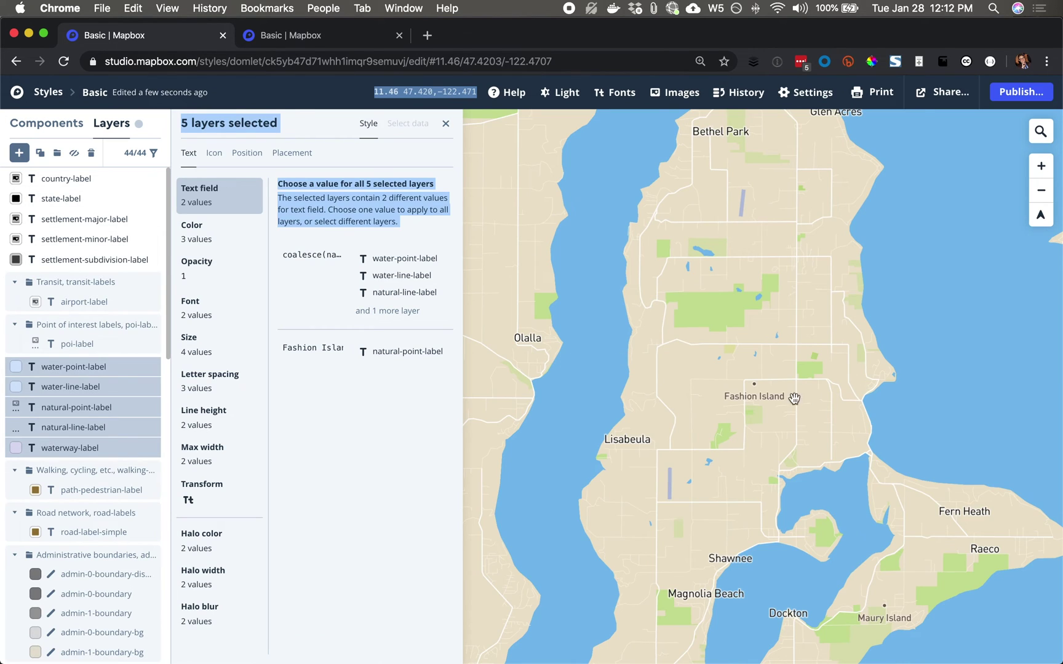
left_click(758, 400)
left_click(768, 469)
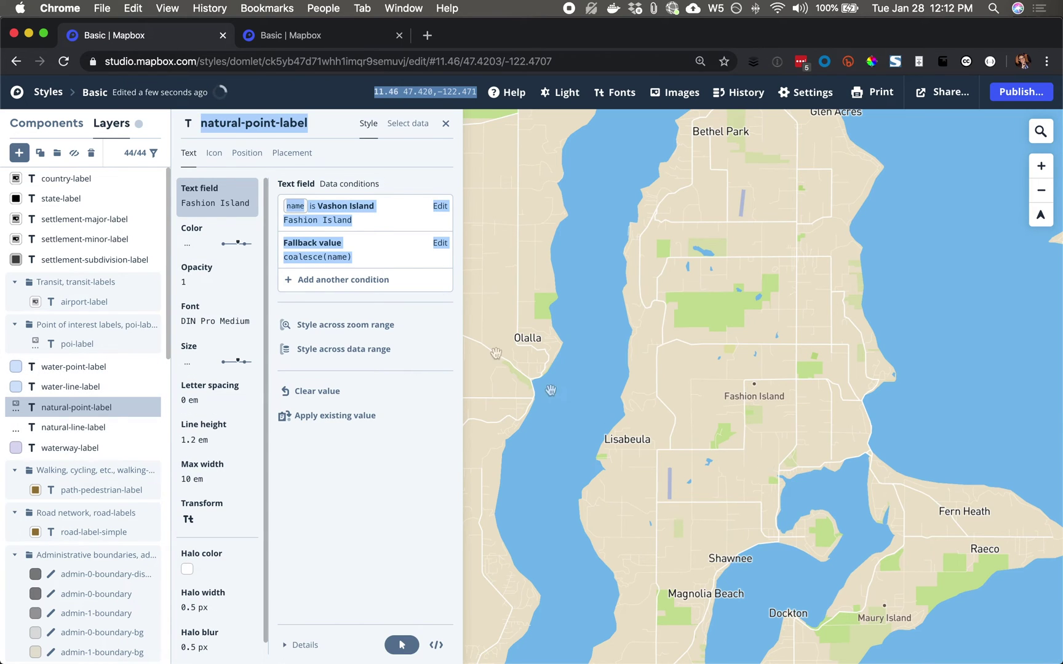
Step: Add a 'name is not Vashon Island' filter to natural-point-label and close the editor
left_click(408, 123)
left_click(208, 247)
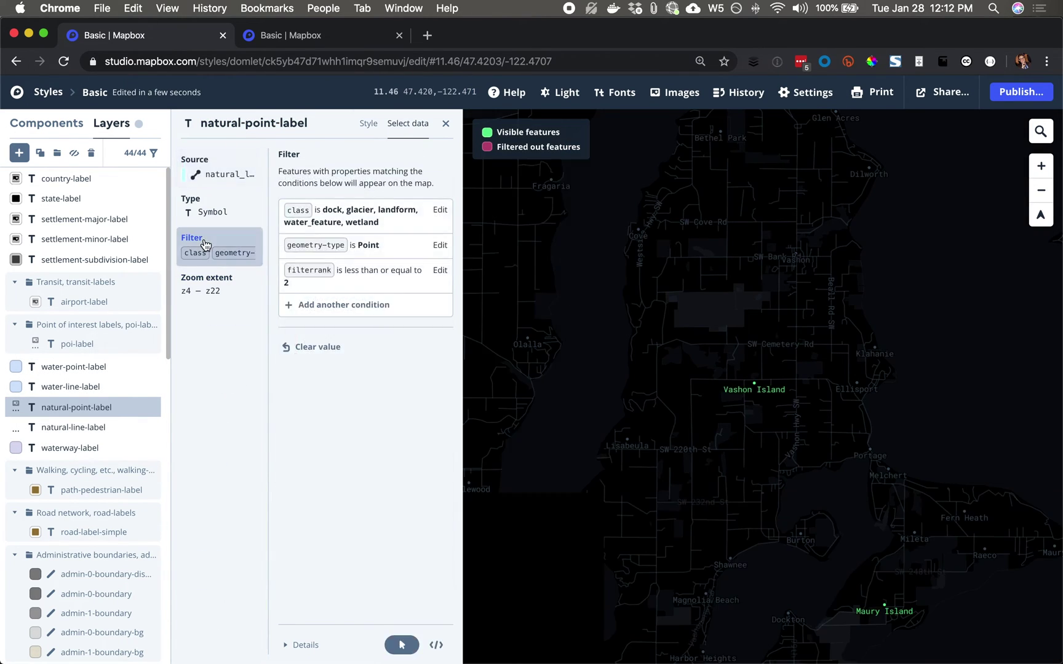
left_click(348, 304)
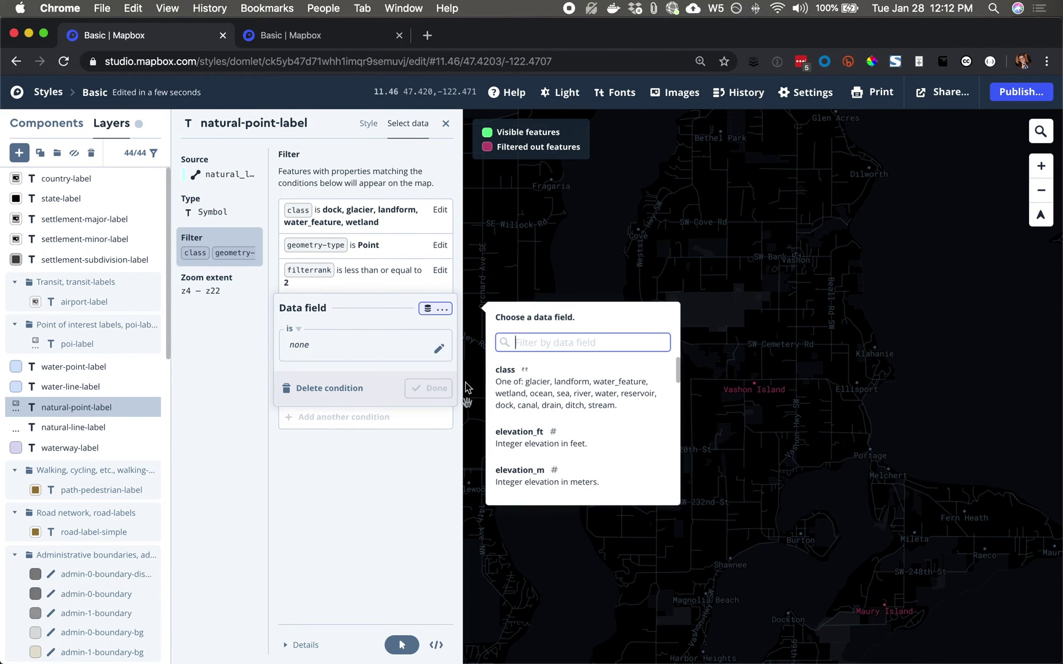
type("name")
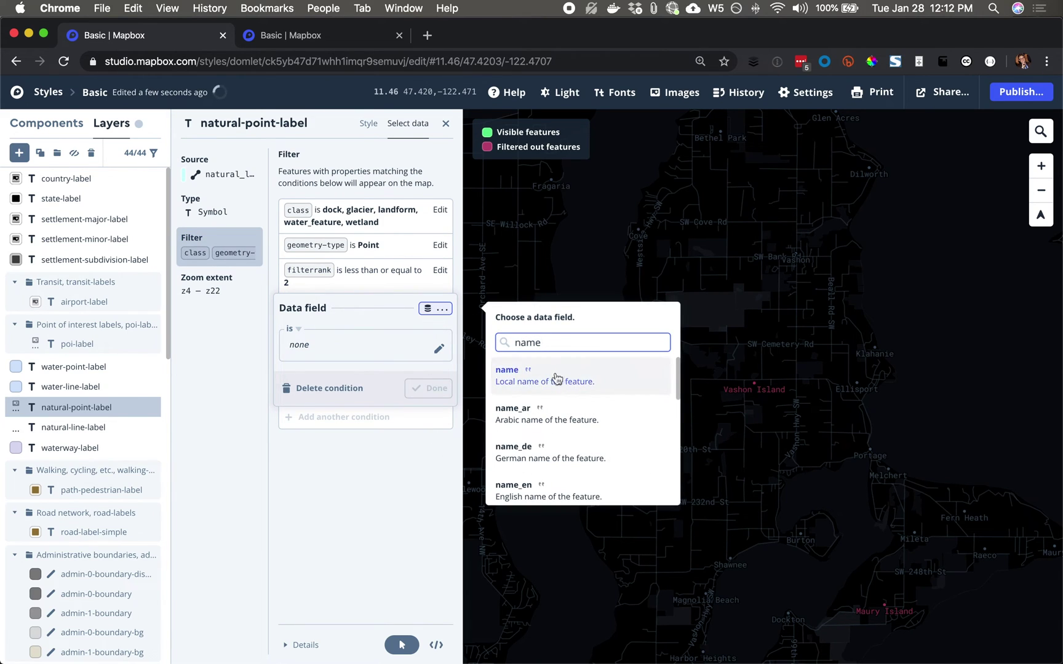
key("Return")
left_click(294, 329)
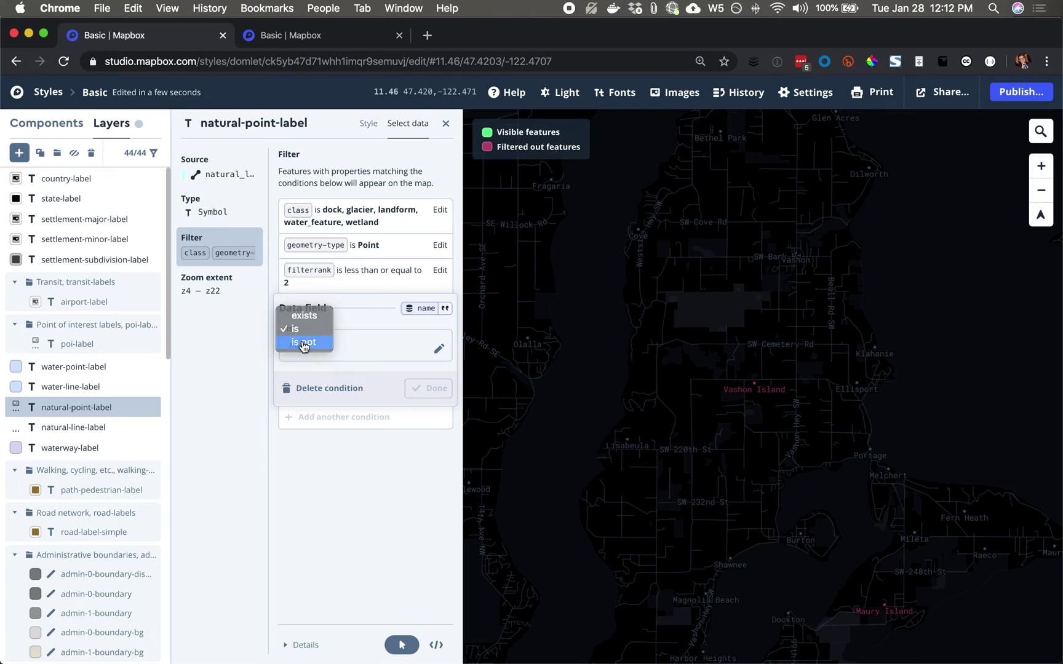
left_click(311, 342)
left_click(317, 349)
type("Vashon Island")
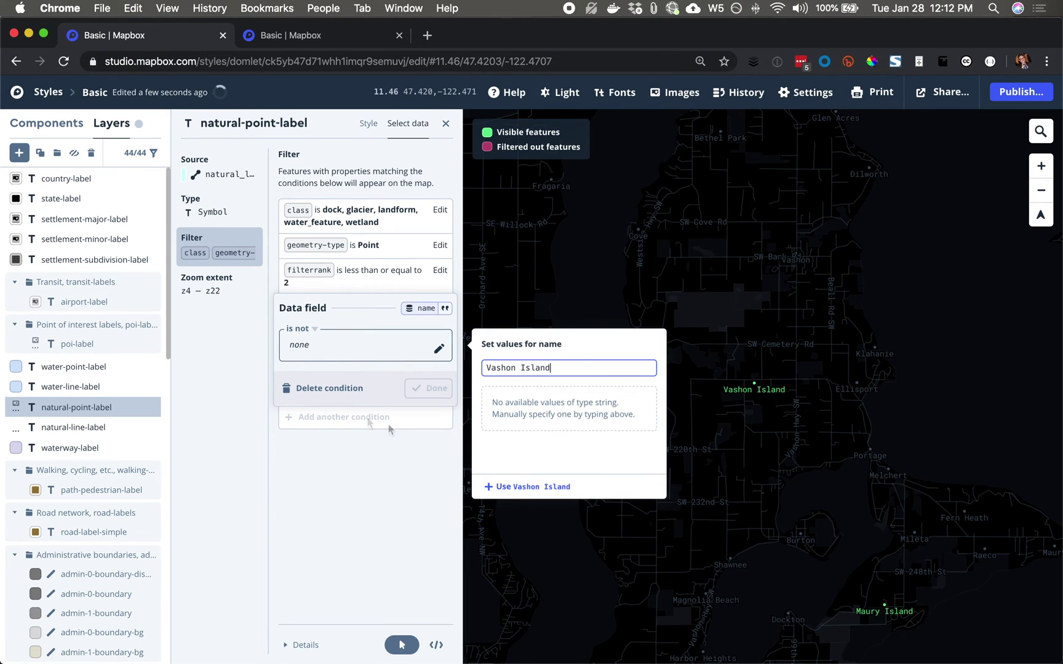
left_click(532, 486)
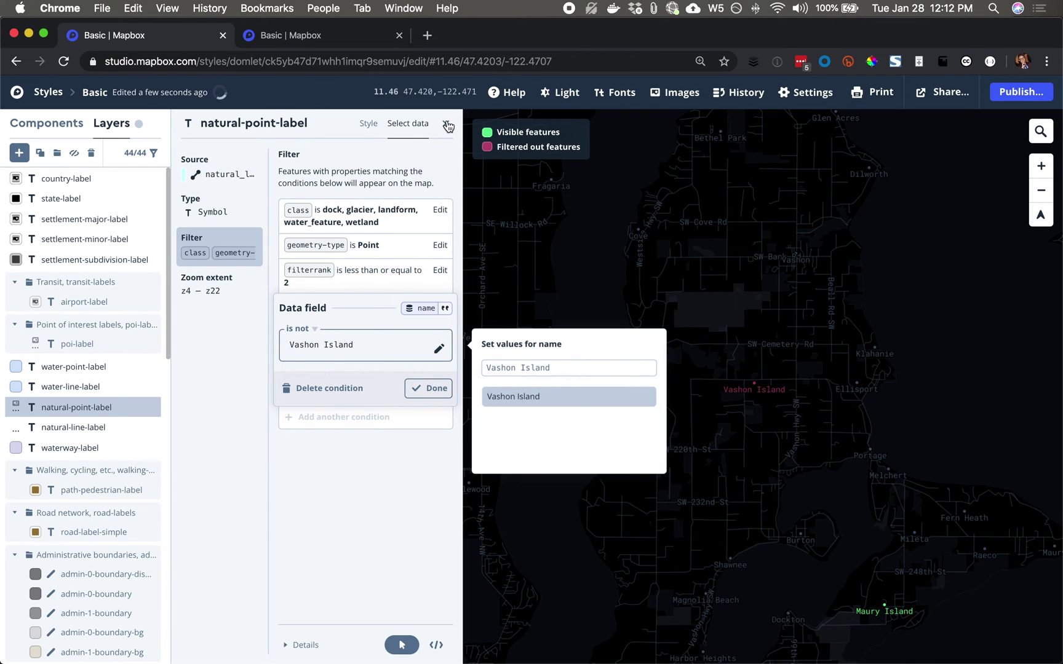
left_click(431, 387)
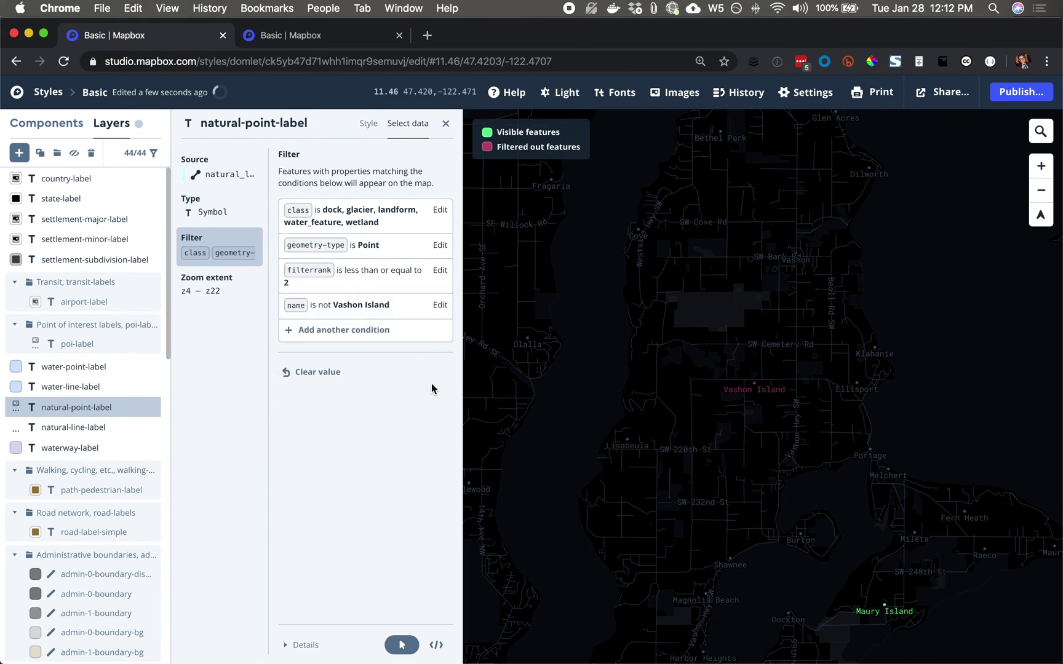
left_click(445, 125)
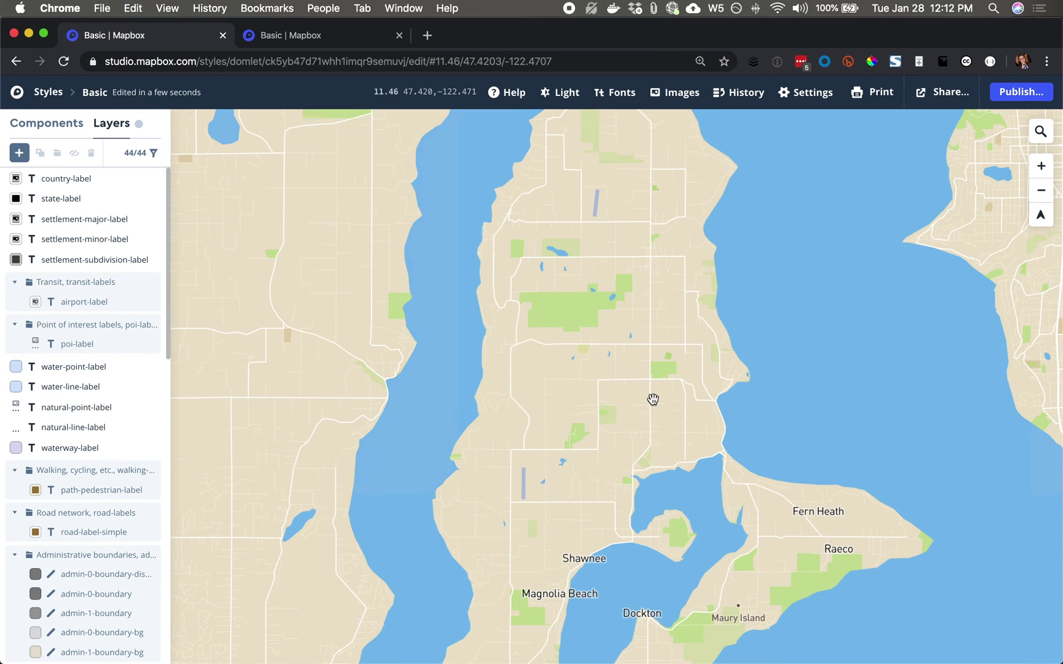
Step: Publish the edited Basic style and continue editing
scroll(653, 400, "down", 5)
left_click(653, 400)
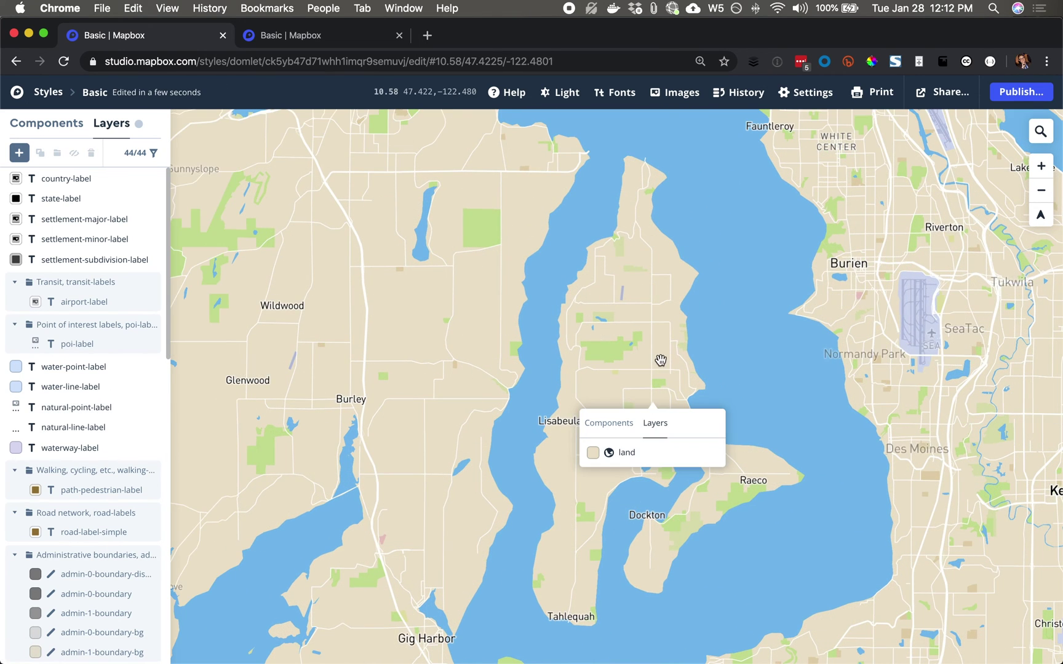
scroll(618, 362, "down", 5)
scroll(617, 362, "up", 8)
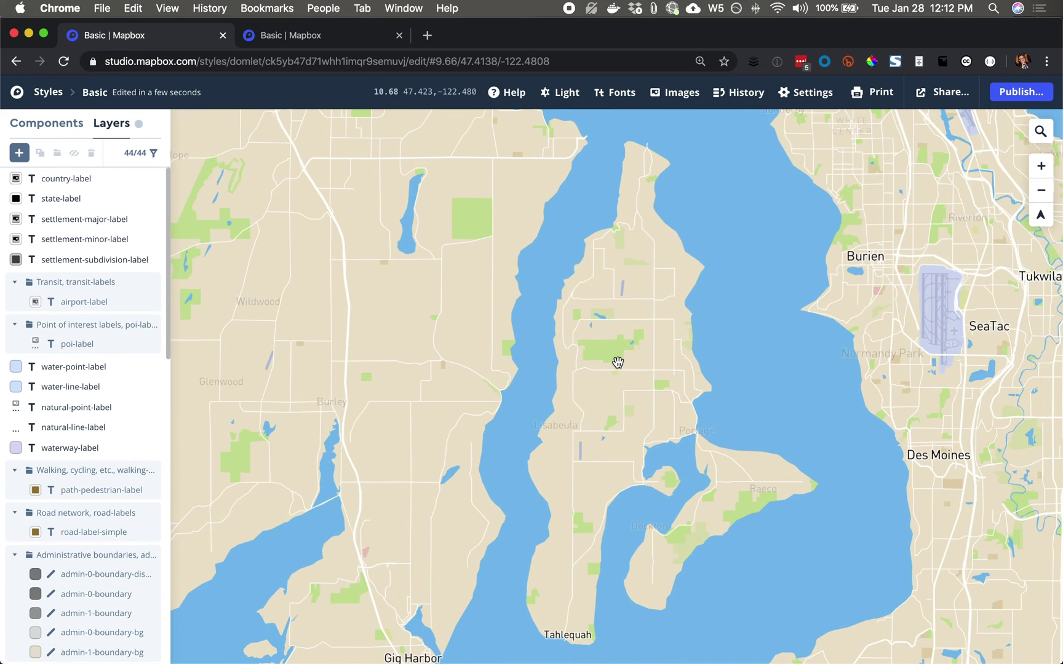
left_click(1022, 92)
left_click(829, 237)
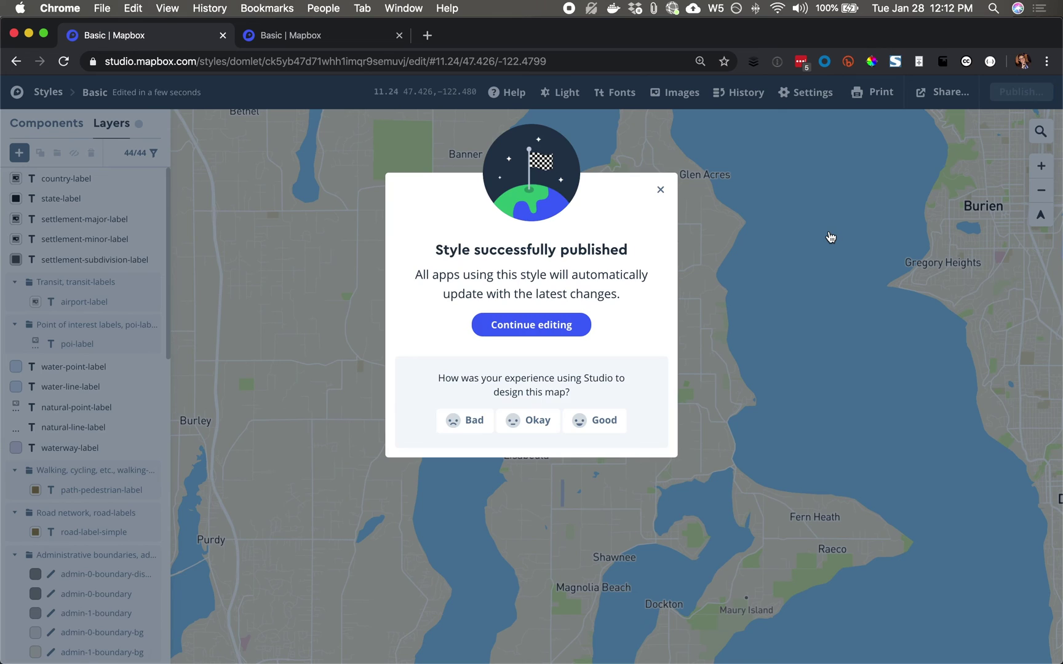
left_click(572, 317)
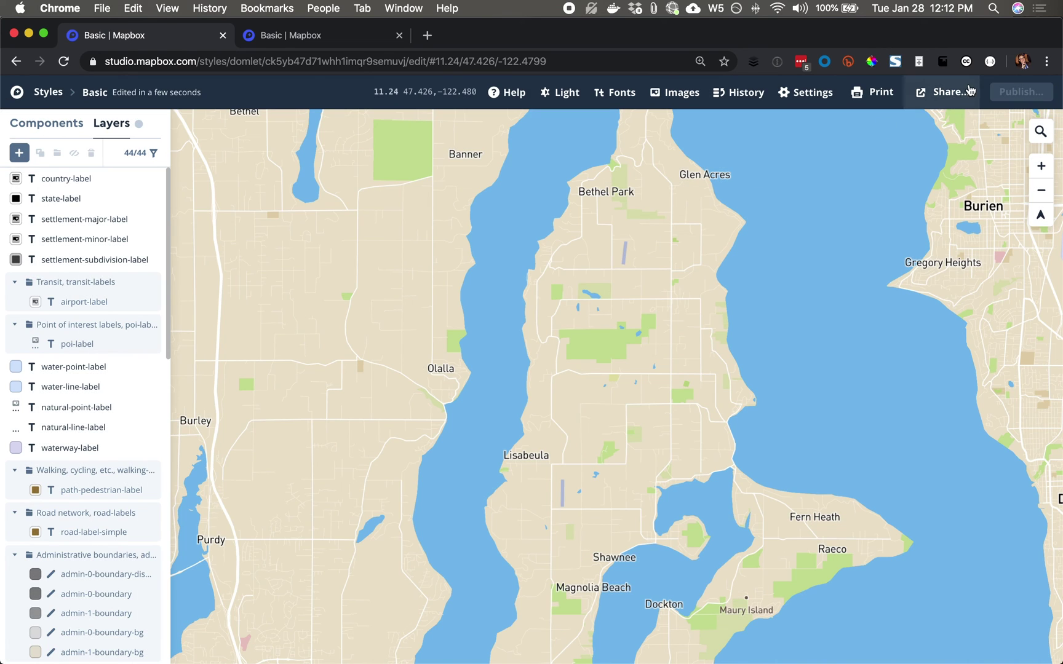
Step: Copy the style's Preview only URL and load it in a new incognito window
left_click(943, 92)
left_click(516, 321)
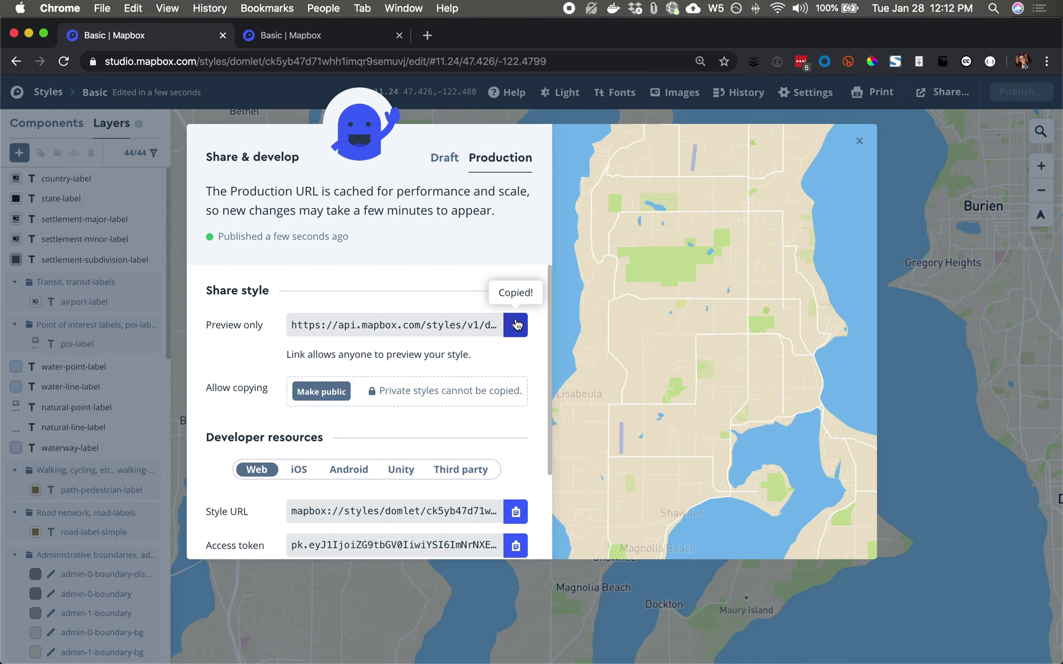
key("super+shift+n")
key("super+v")
key("Return")
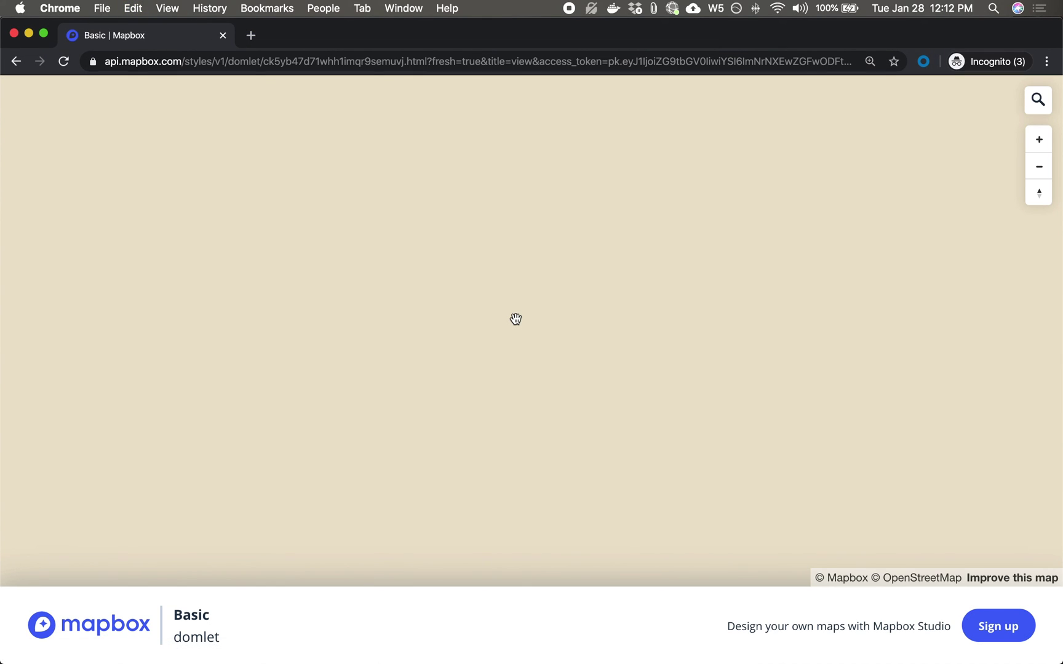
Step: Zoom in and out over the island to confirm no Vashon labels appear
scroll(515, 319, "down", 3)
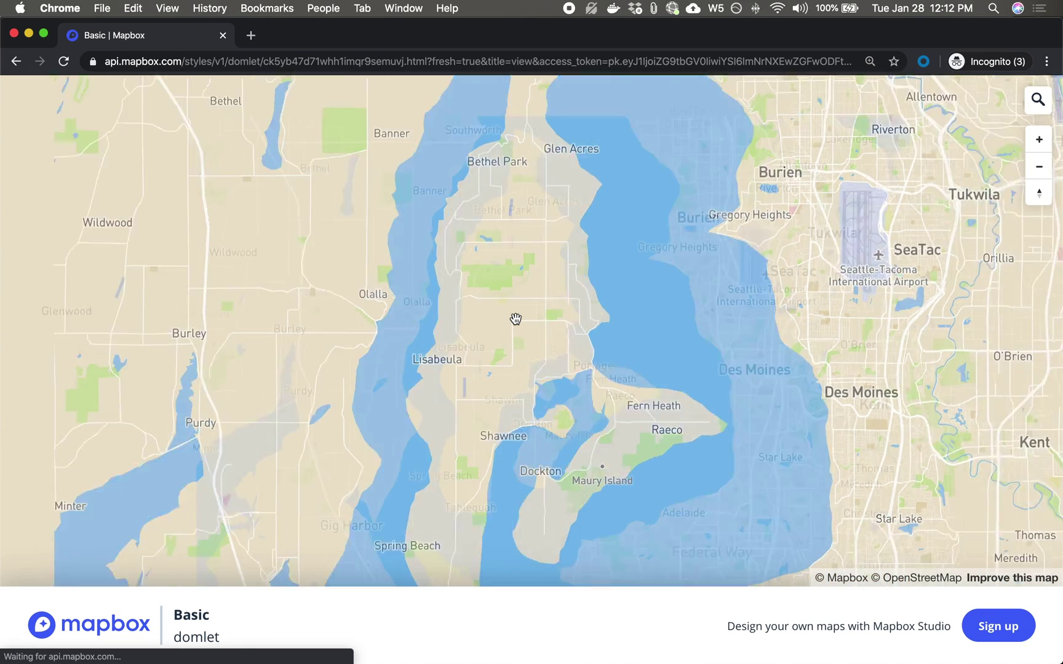
scroll(516, 319, "up", 5)
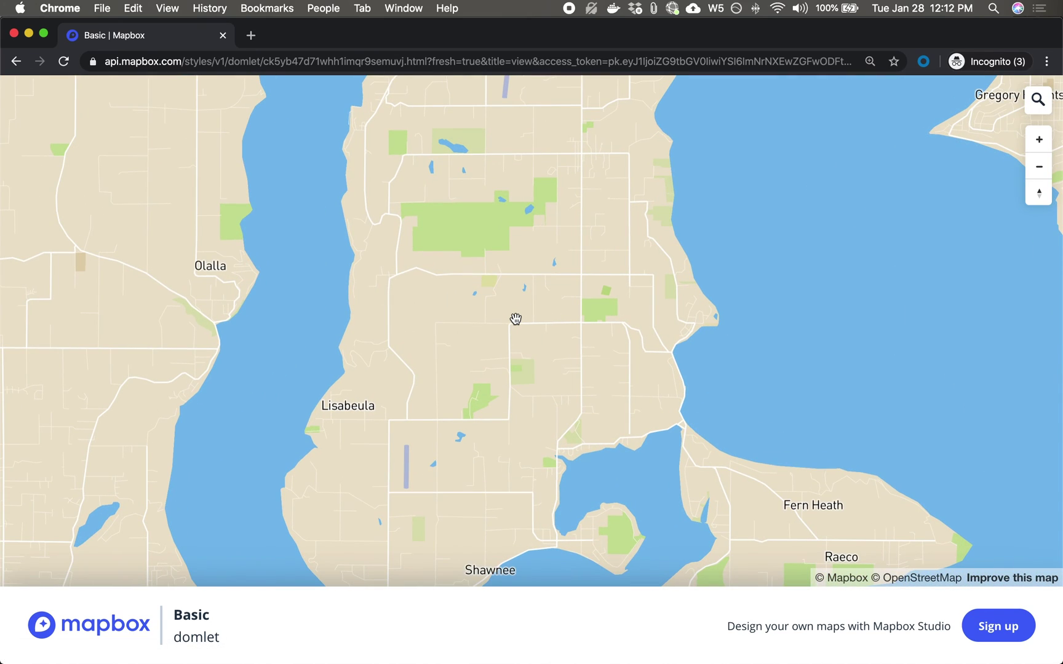
scroll(515, 318, "down", 2)
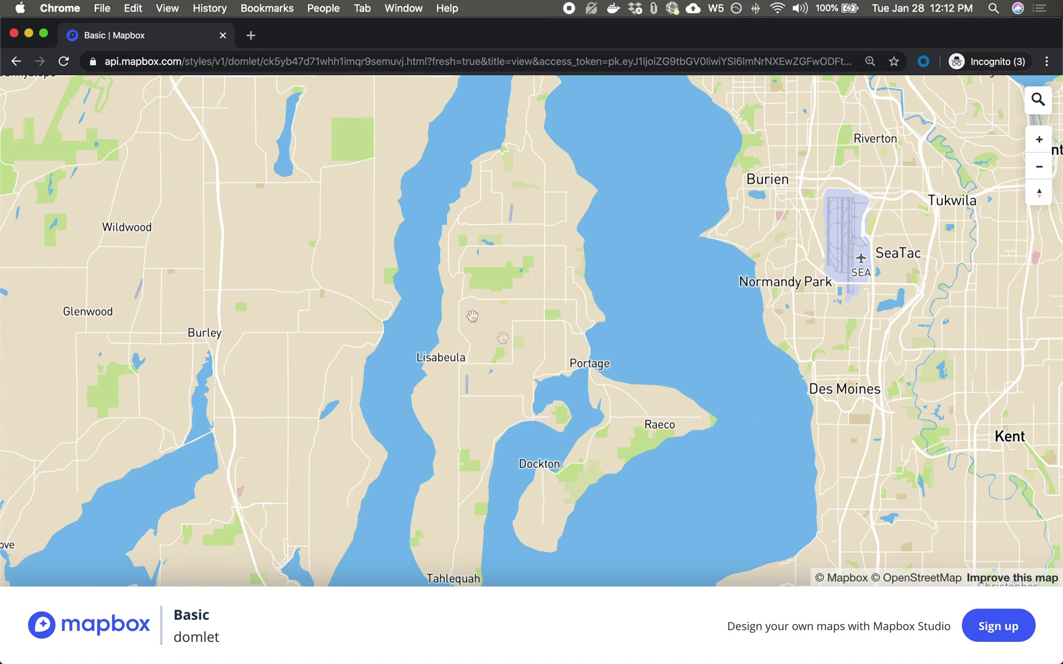